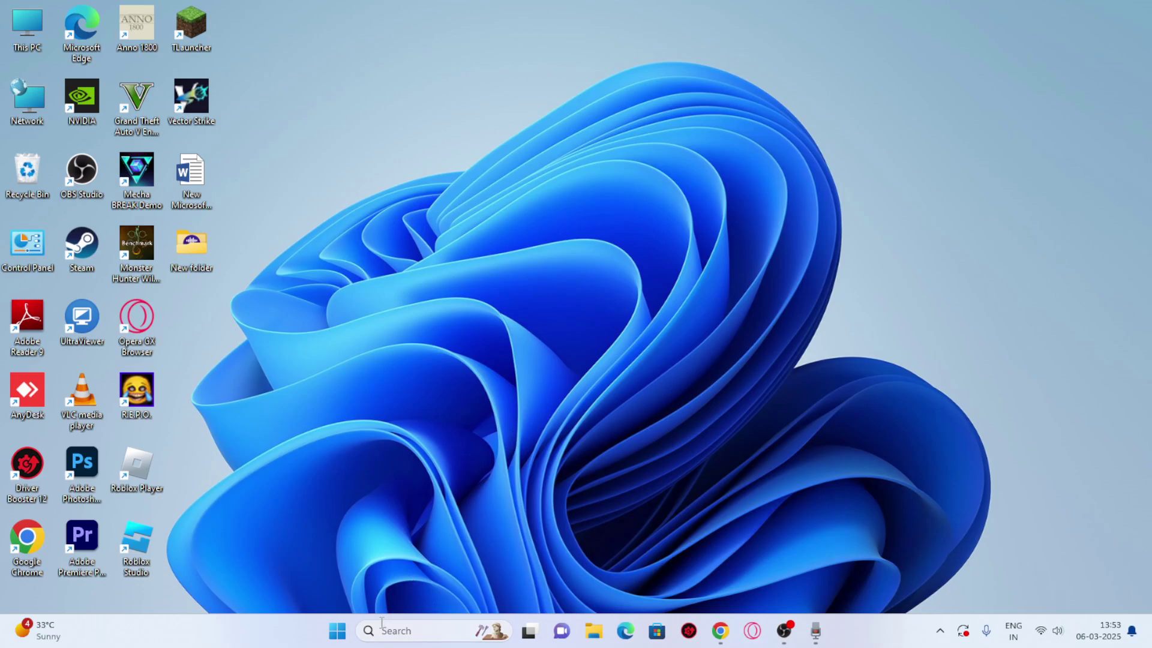
# Step: Find and open the Settings app, then go to its Privacy & security page
pyautogui.click(382, 631)
pyautogui.write('s')
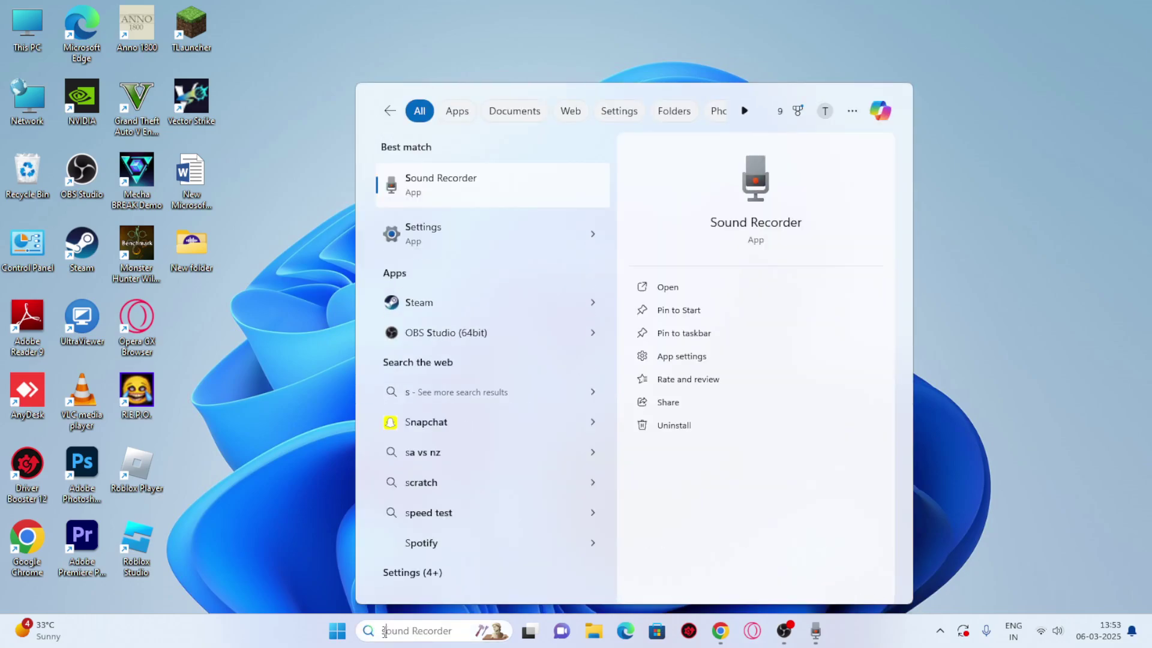
pyautogui.write('ettings')
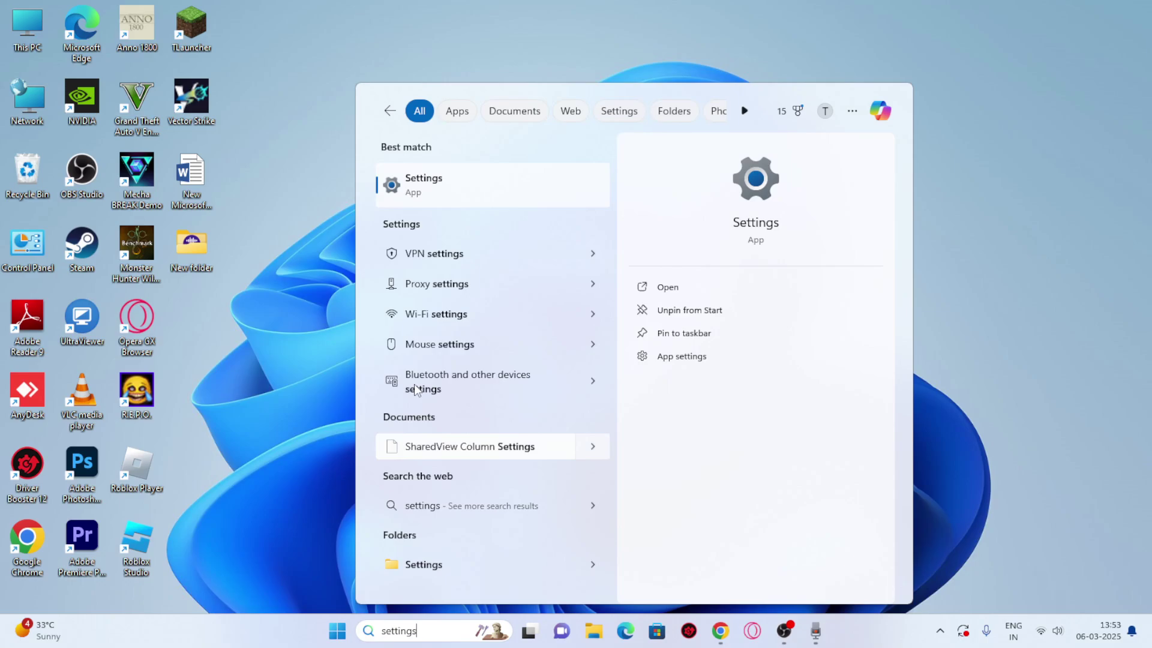
pyautogui.click(417, 186)
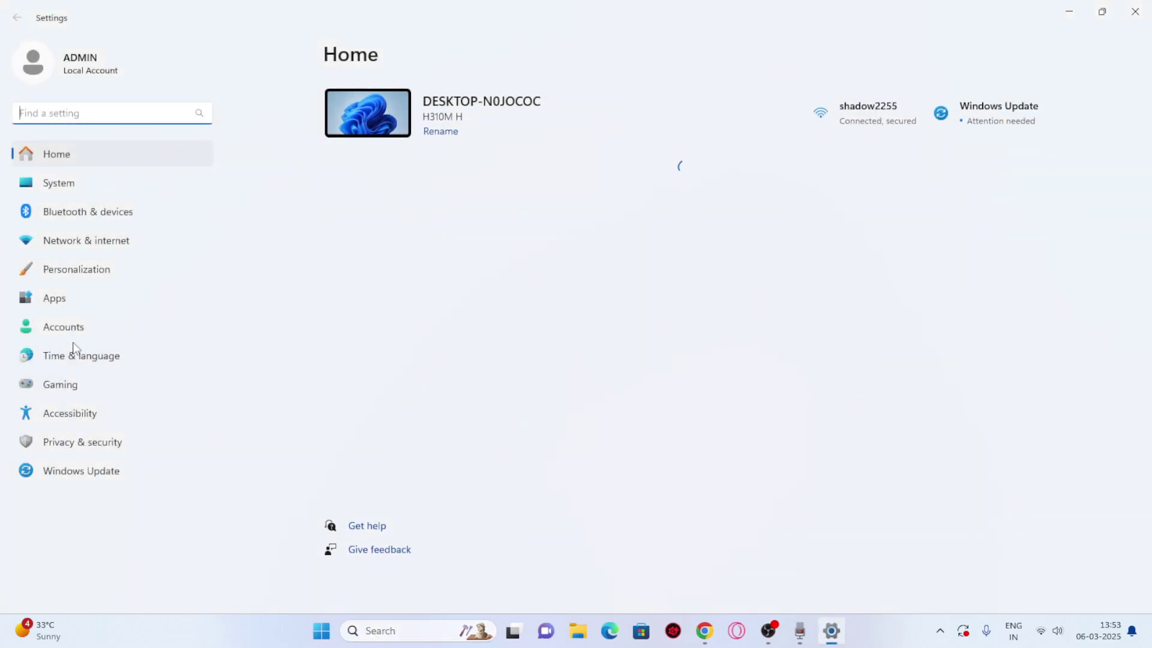
pyautogui.click(106, 445)
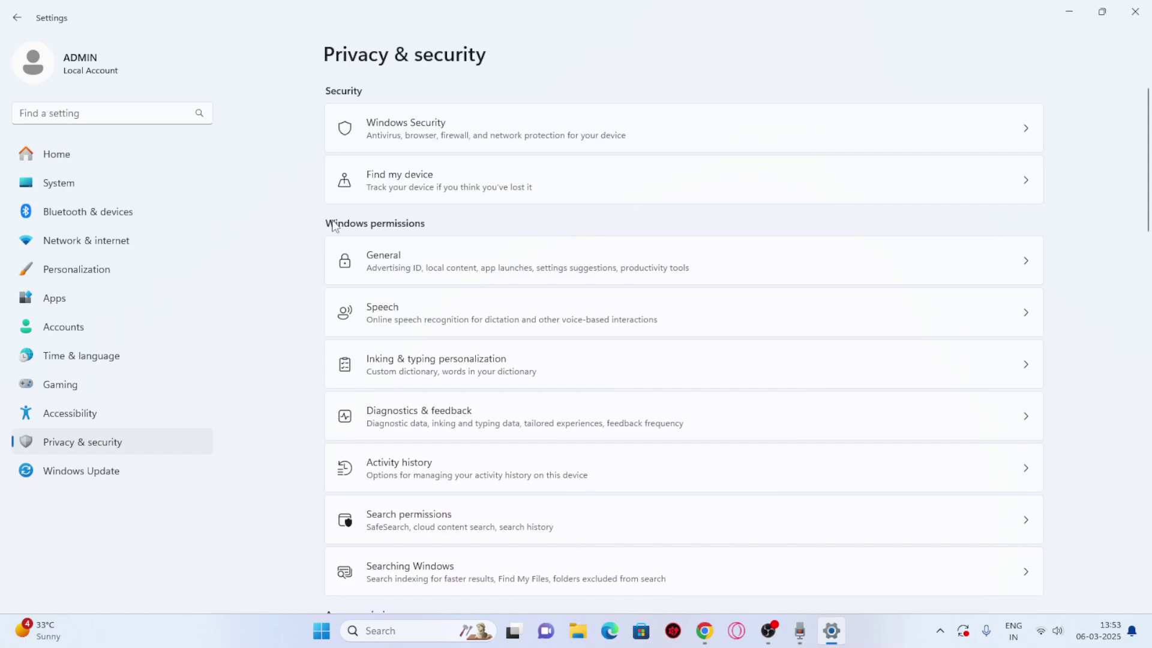
pyautogui.scroll(-8, 511, 226)
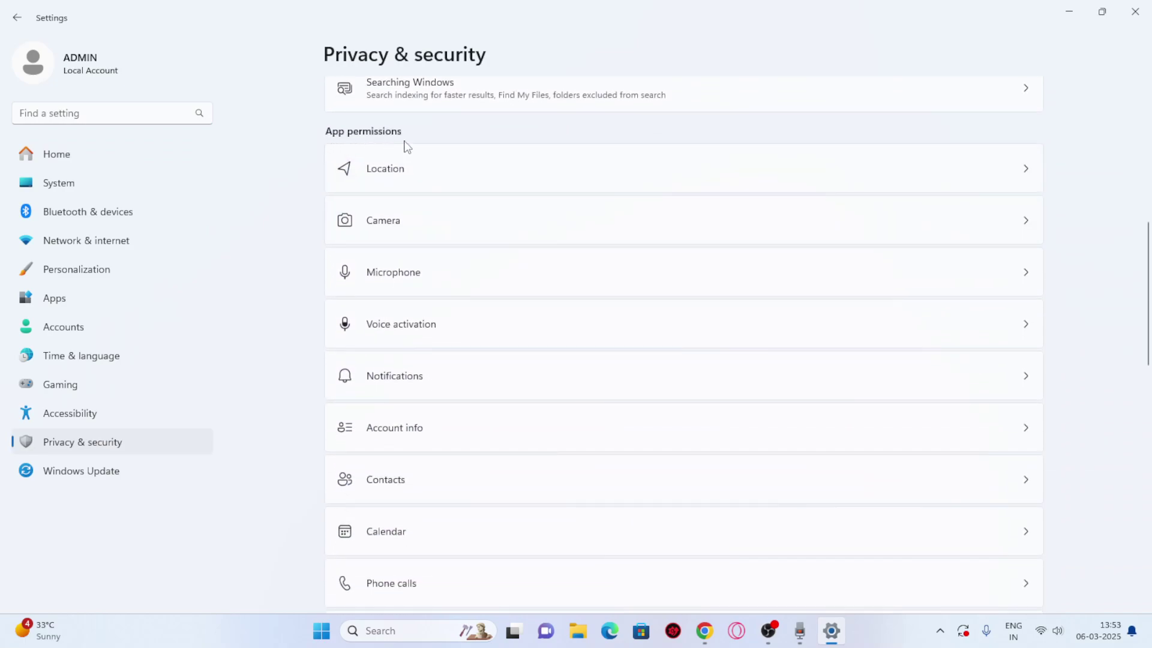
pyautogui.scroll(8, 699, 272)
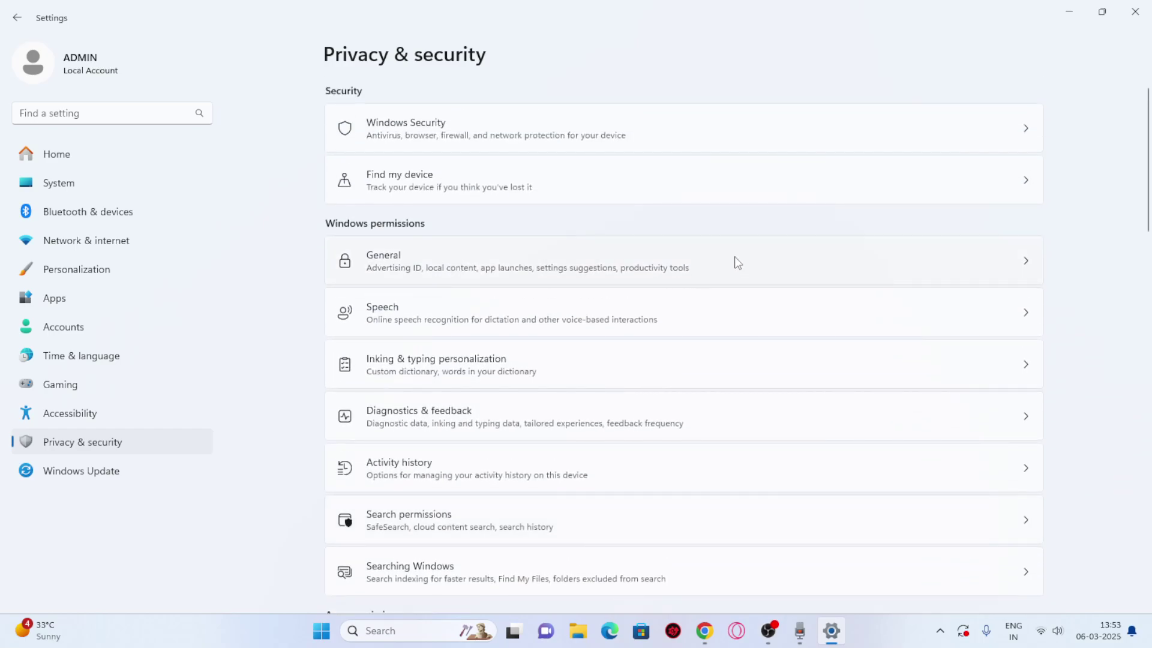
# Step: In the General privacy permissions, turn off language-list content, app launch tracking, suggested content and Settings notifications
pyautogui.click(379, 262)
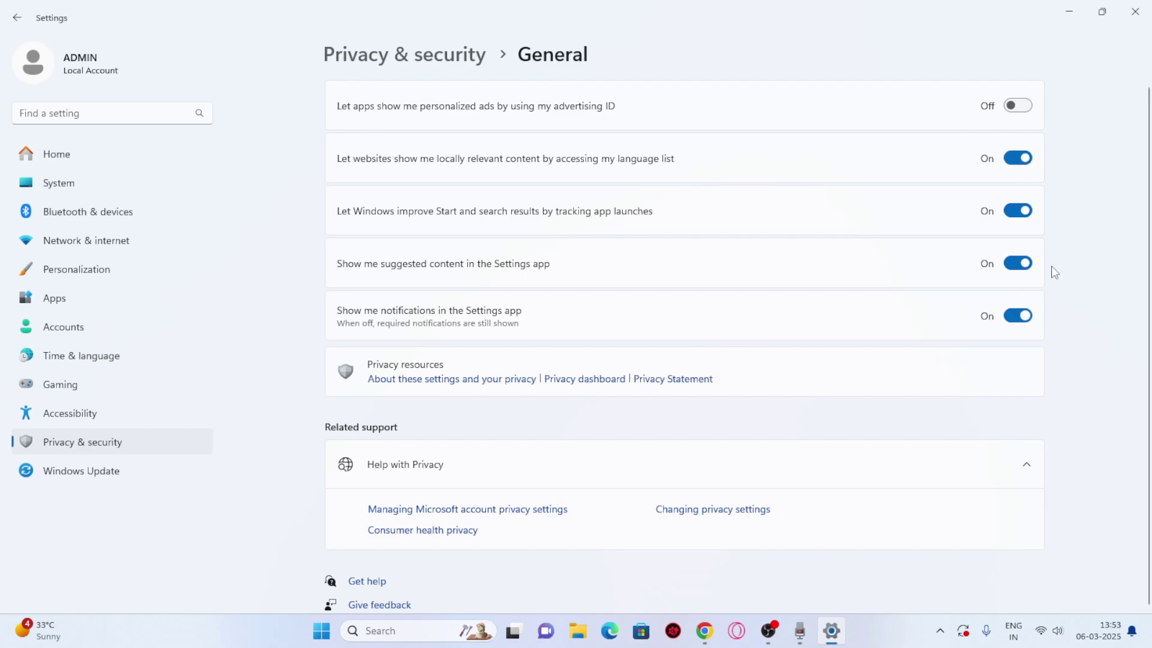
pyautogui.click(1020, 158)
pyautogui.click(1020, 210)
pyautogui.click(1018, 263)
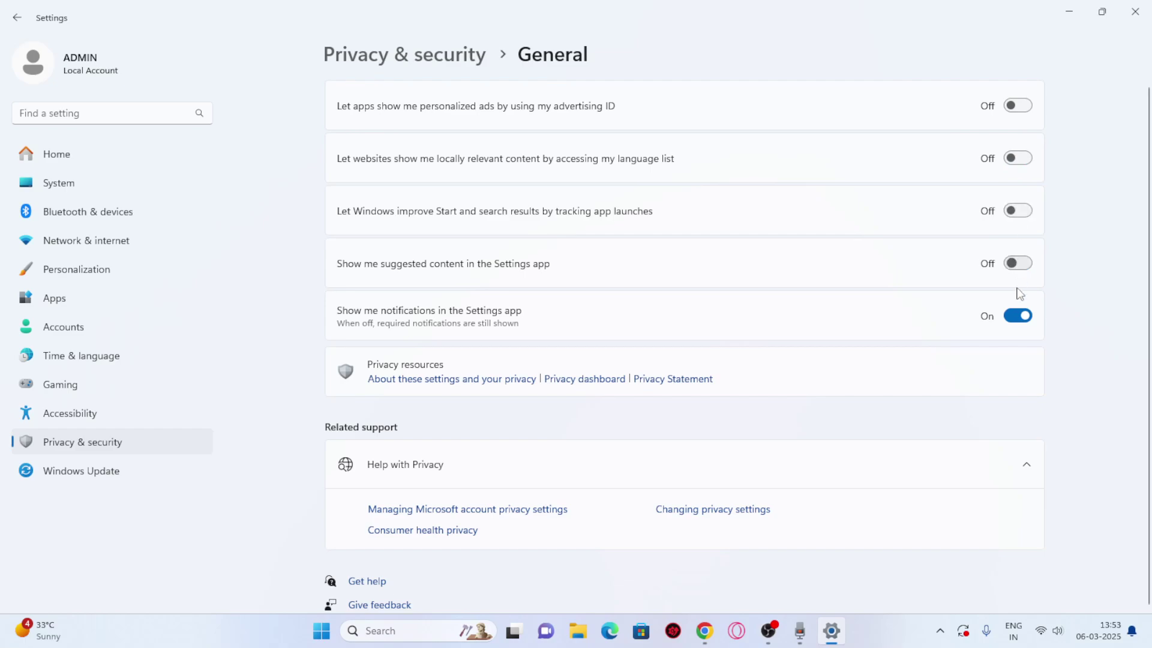
pyautogui.click(1018, 316)
pyautogui.click(24, 18)
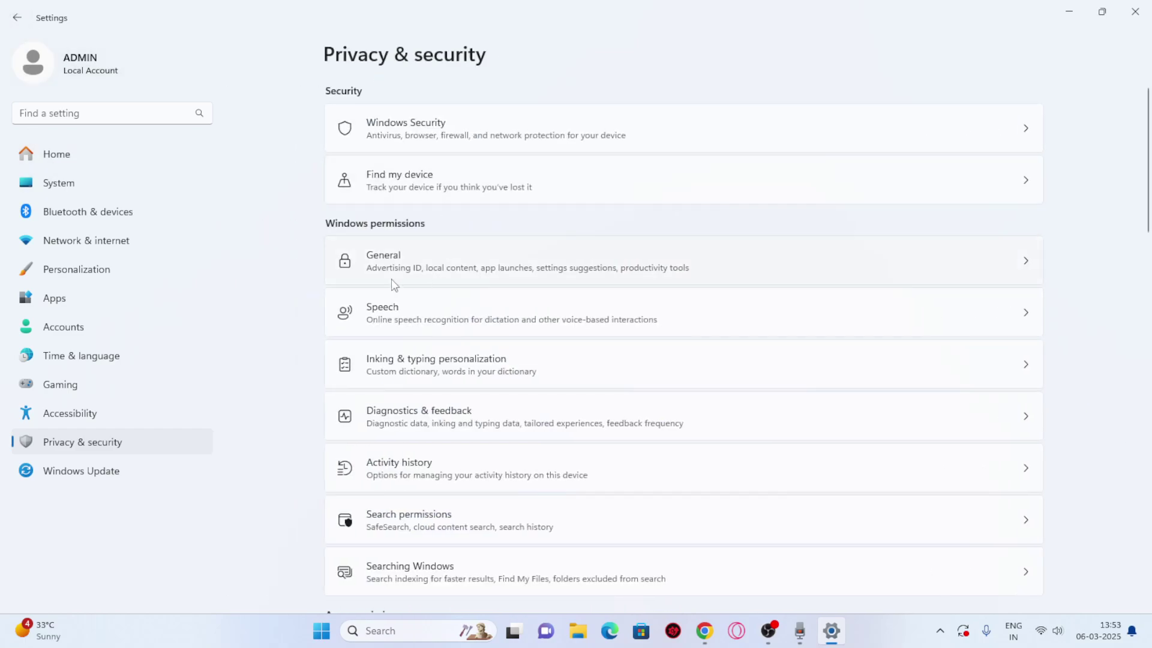
# Step: Check the online speech recognition setting in the Speech permissions
pyautogui.click(417, 309)
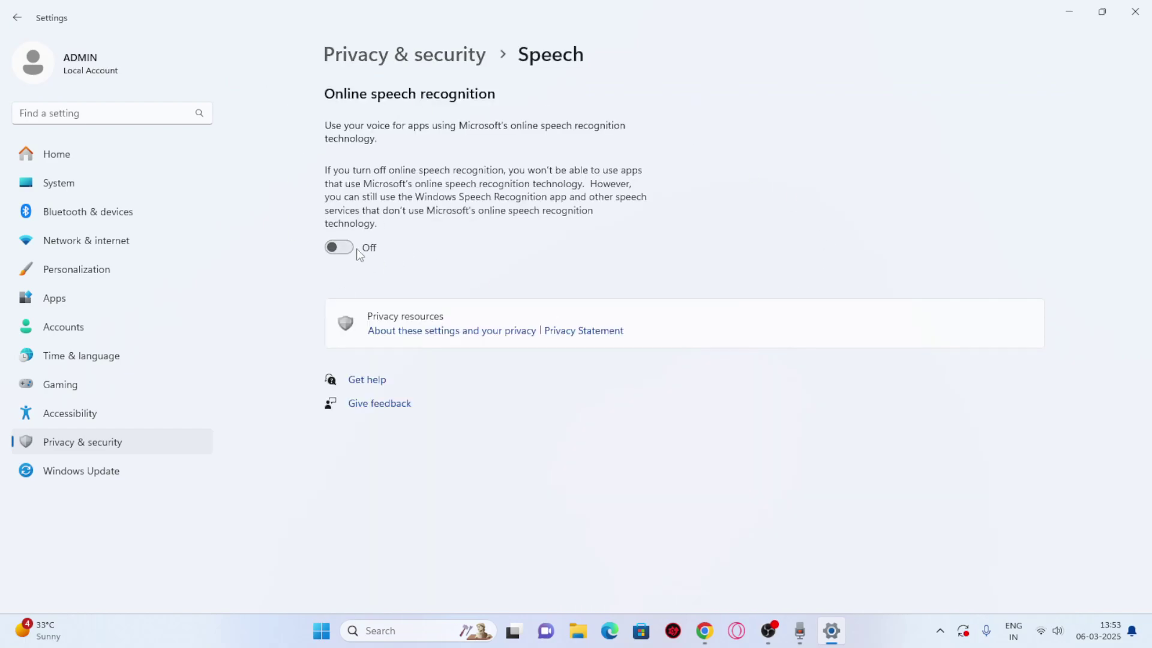
pyautogui.click(17, 17)
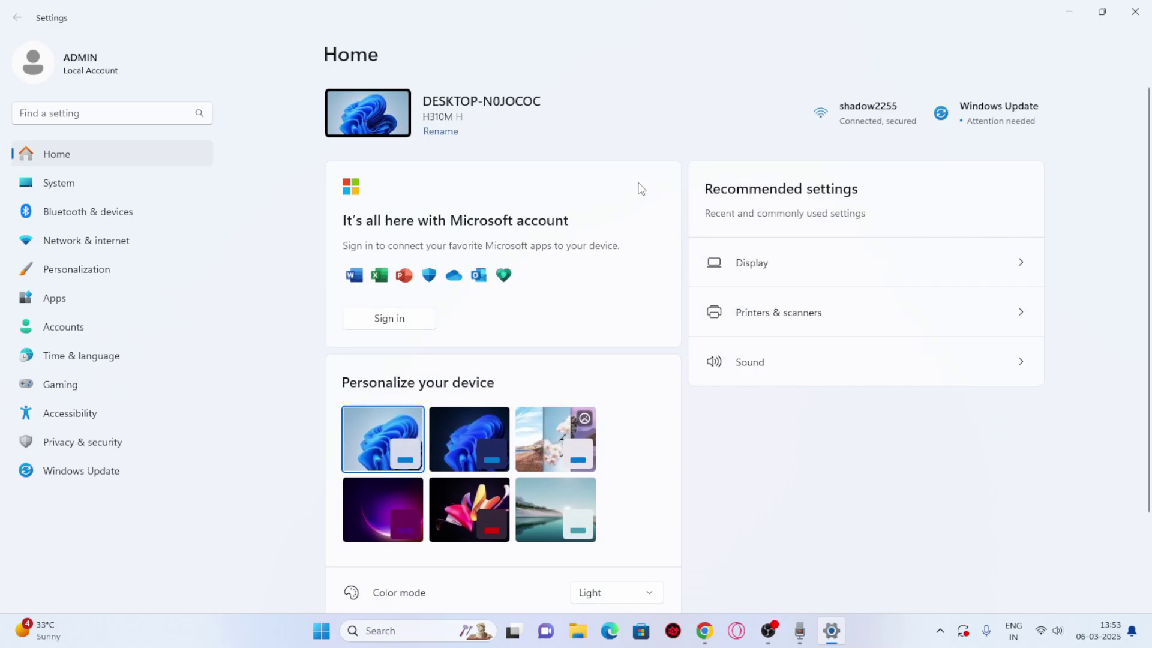
pyautogui.scroll(-3, 640, 185)
# Step: Turn off the custom inking and typing dictionary under Inking & typing personalization in Privacy & security
pyautogui.click(114, 442)
pyautogui.scroll(-4, 488, 180)
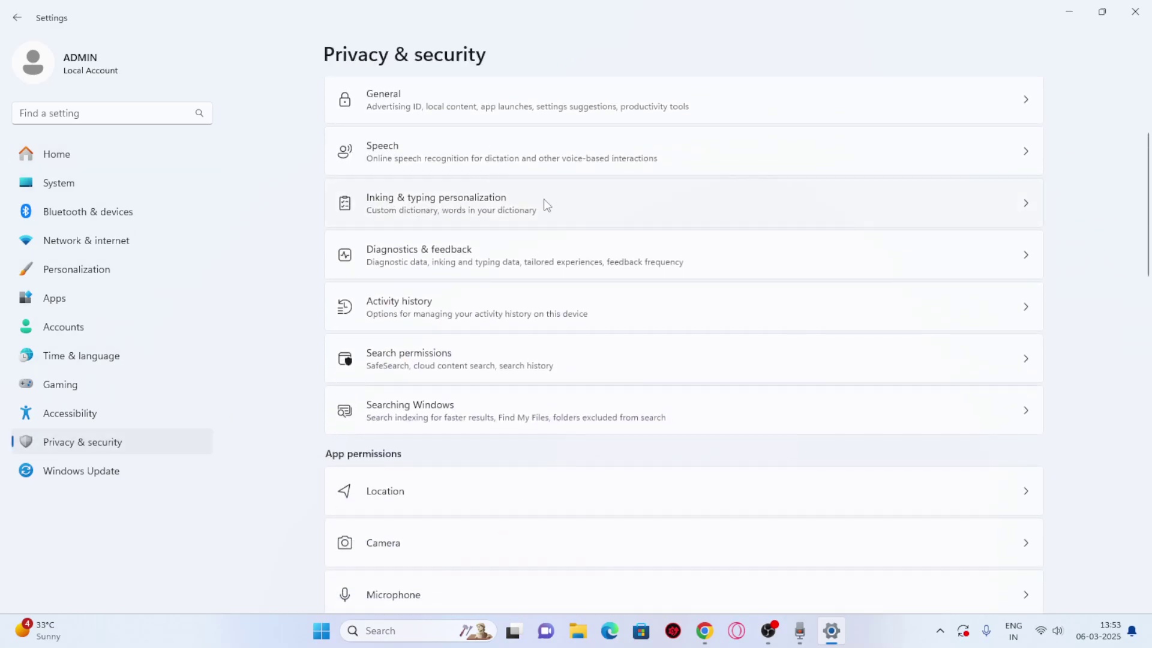
pyautogui.click(545, 204)
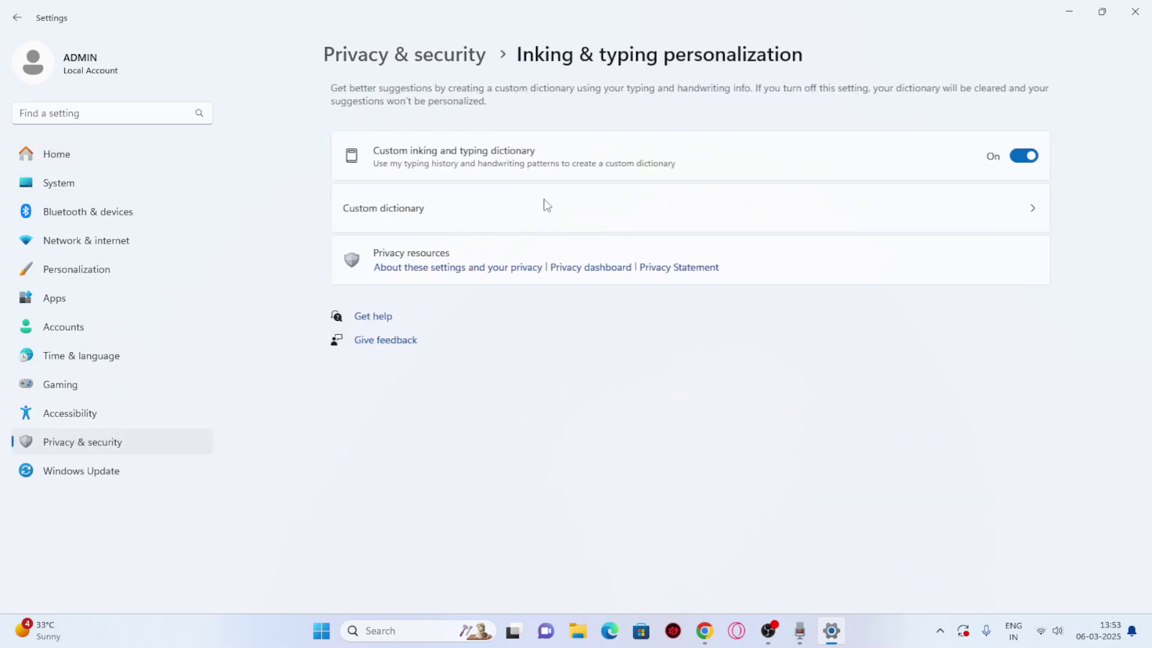
pyautogui.click(1026, 159)
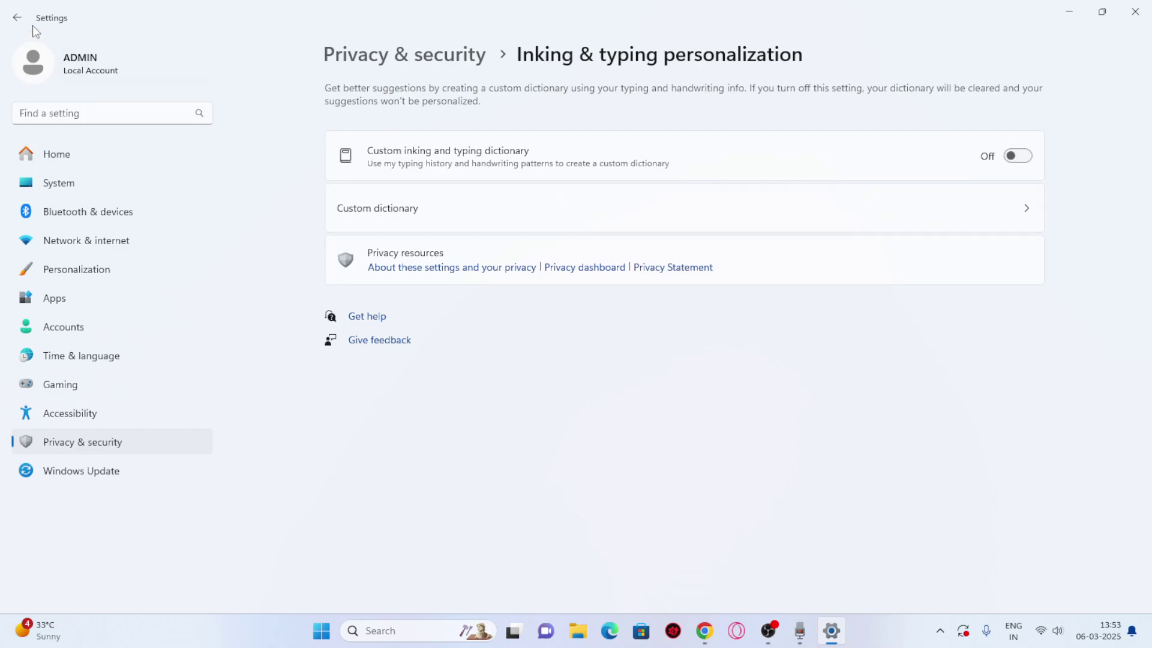
pyautogui.click(17, 17)
# Step: Review the optional diagnostic data, inking and typing, and tailored experiences settings in Diagnostics & feedback
pyautogui.scroll(-3, 553, 225)
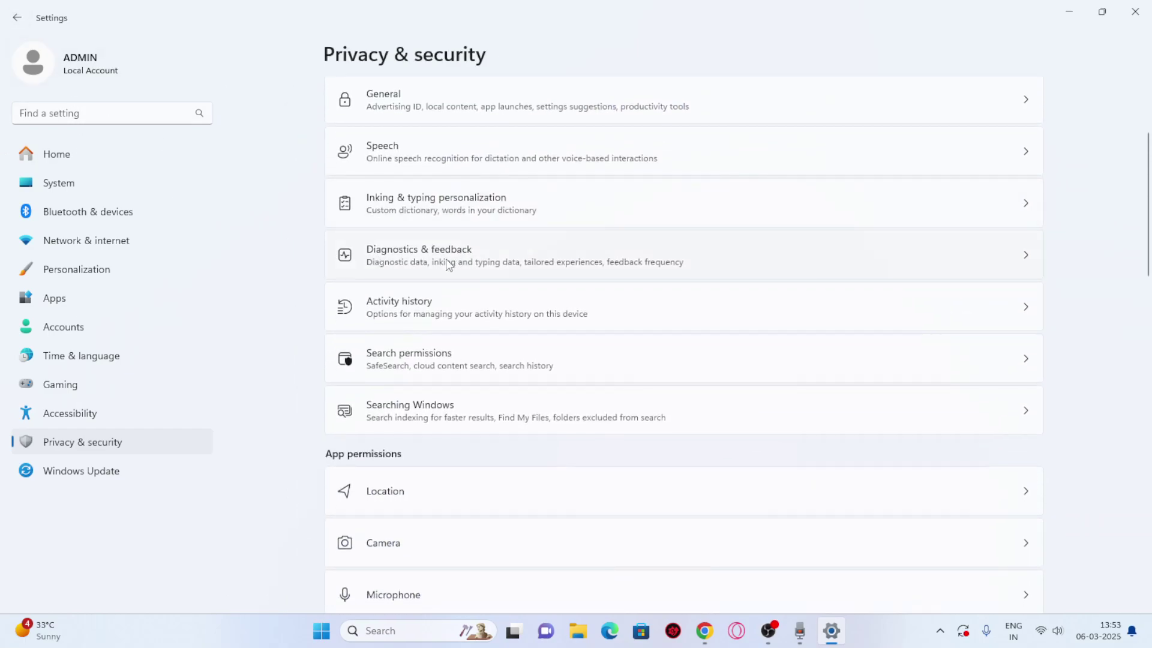
pyautogui.click(489, 251)
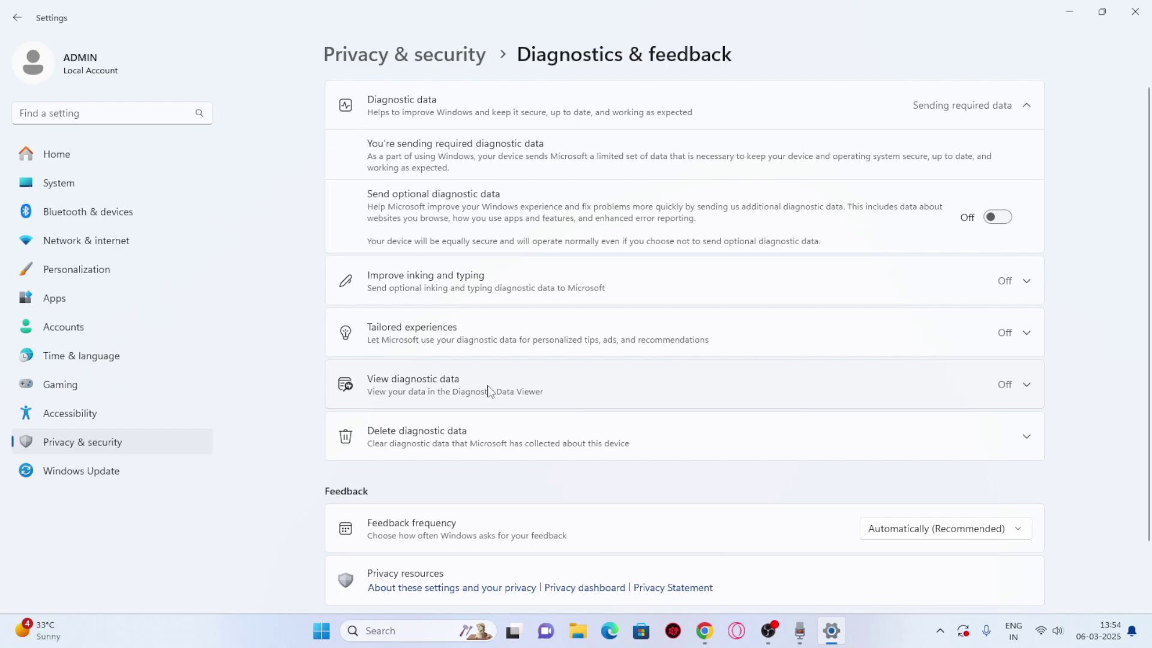
pyautogui.click(16, 18)
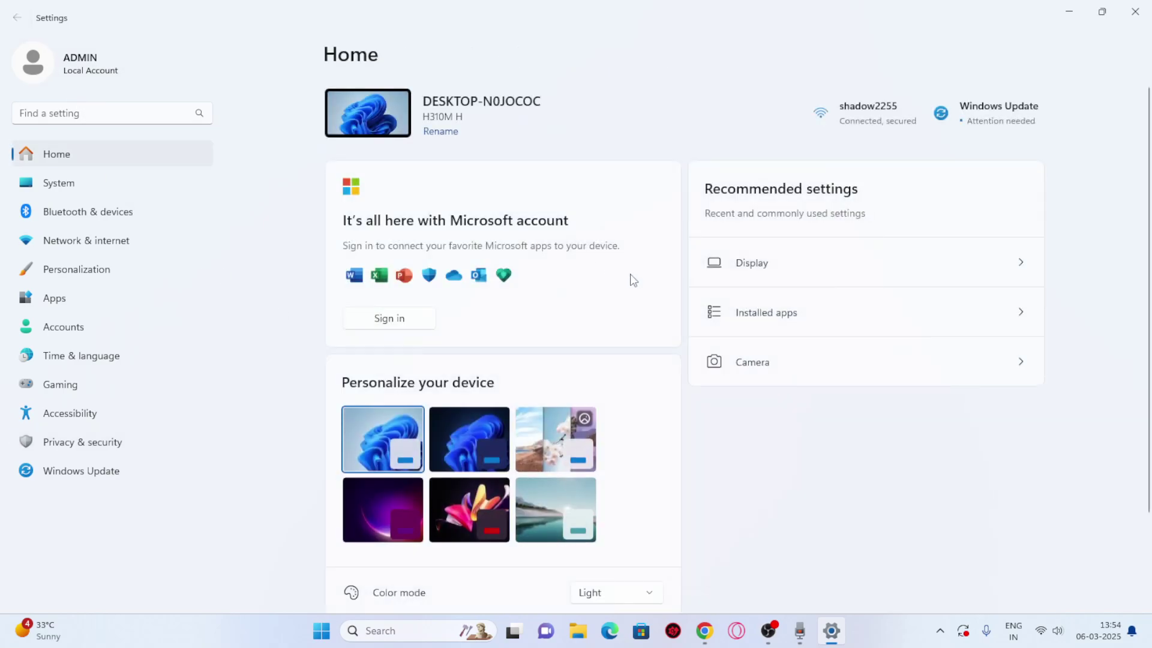
# Step: Turn off storing activity history on this device in the Activity history privacy settings
pyautogui.click(83, 441)
pyautogui.scroll(-3, 705, 240)
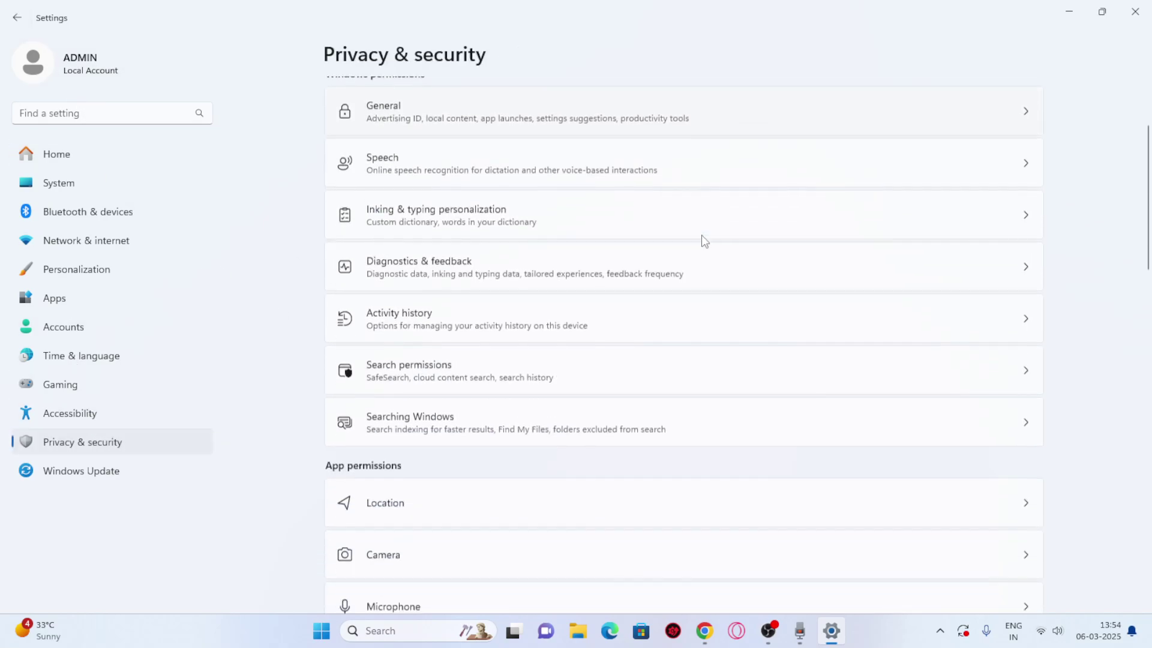
pyautogui.scroll(-3, 702, 236)
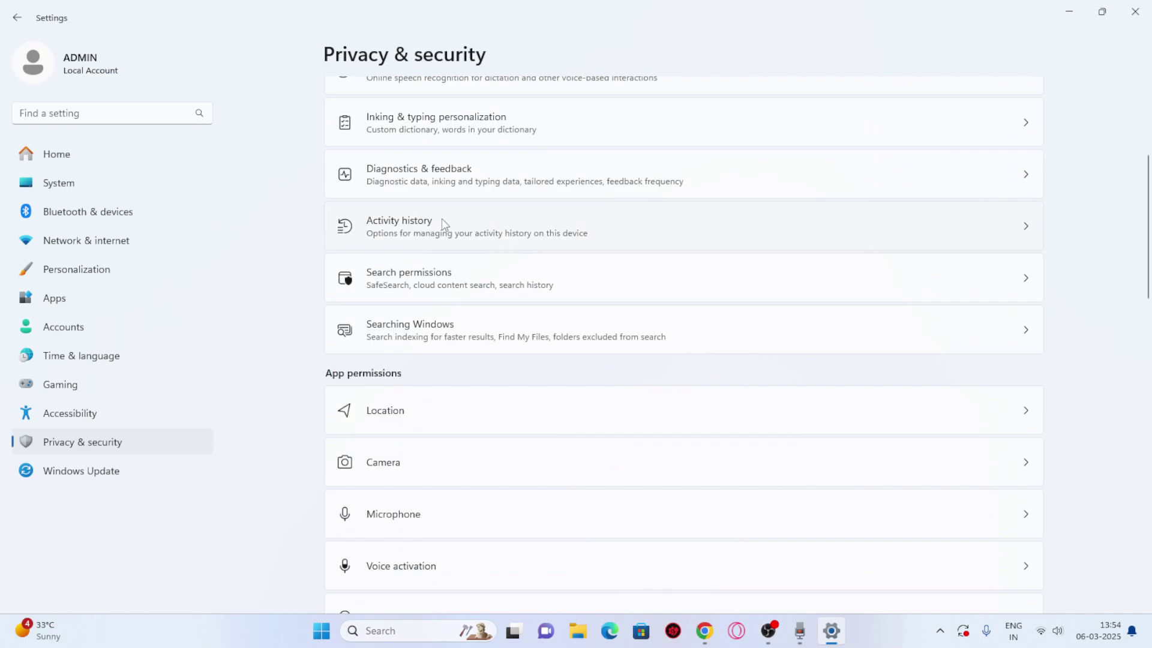
pyautogui.click(442, 220)
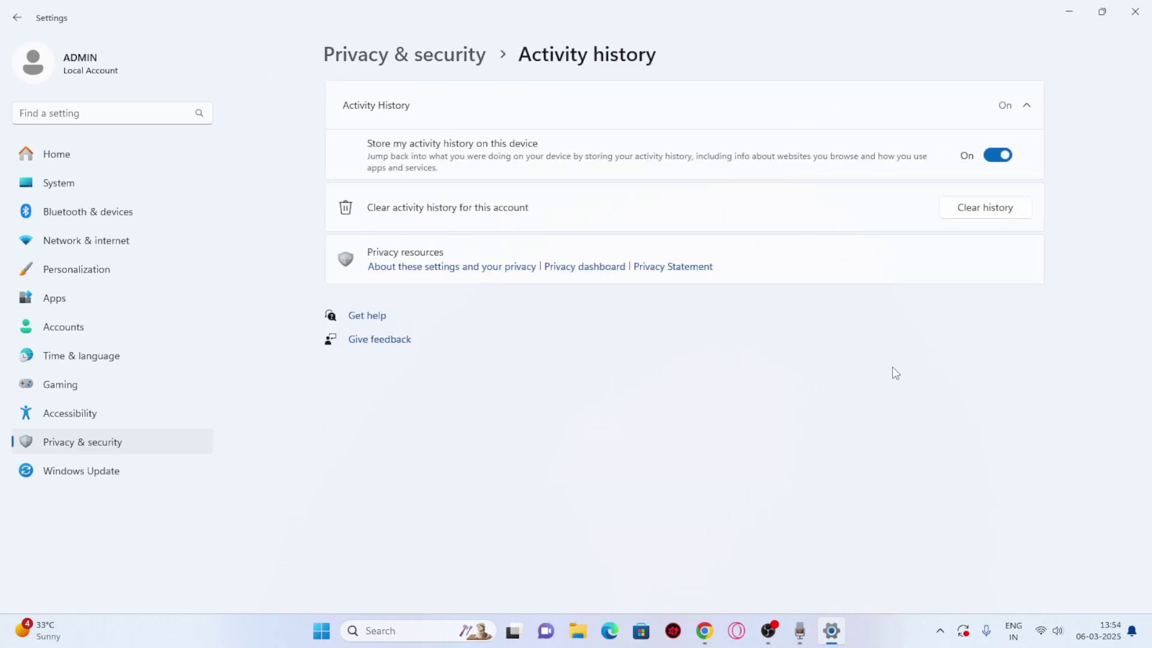
pyautogui.click(997, 155)
pyautogui.click(17, 18)
# Step: In Search permissions, turn off cloud content search for both the Microsoft account and the Work or School account
pyautogui.scroll(-4, 553, 214)
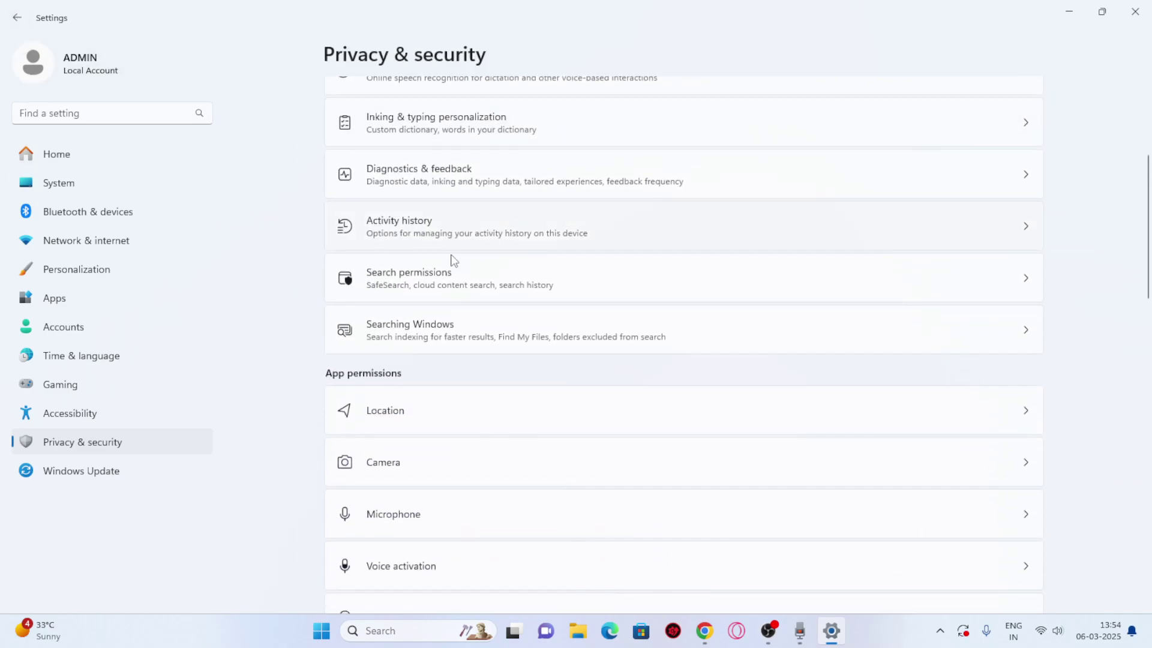
pyautogui.click(452, 268)
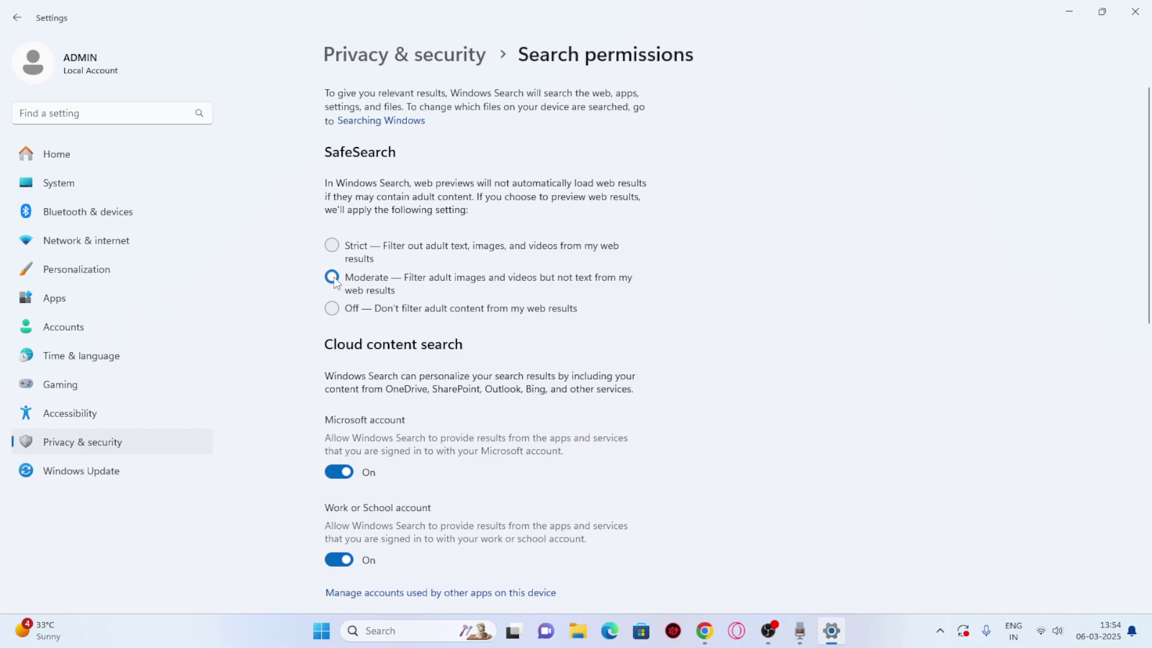
pyautogui.scroll(-3, 458, 234)
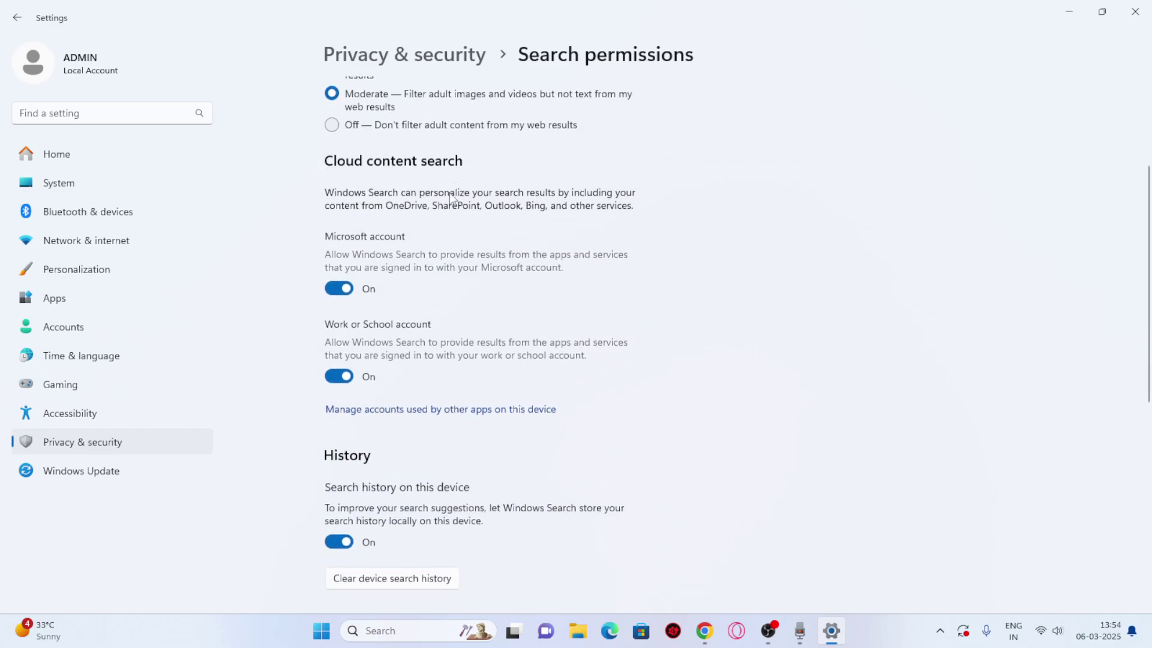
pyautogui.scroll(-2, 449, 193)
pyautogui.click(339, 149)
pyautogui.click(338, 237)
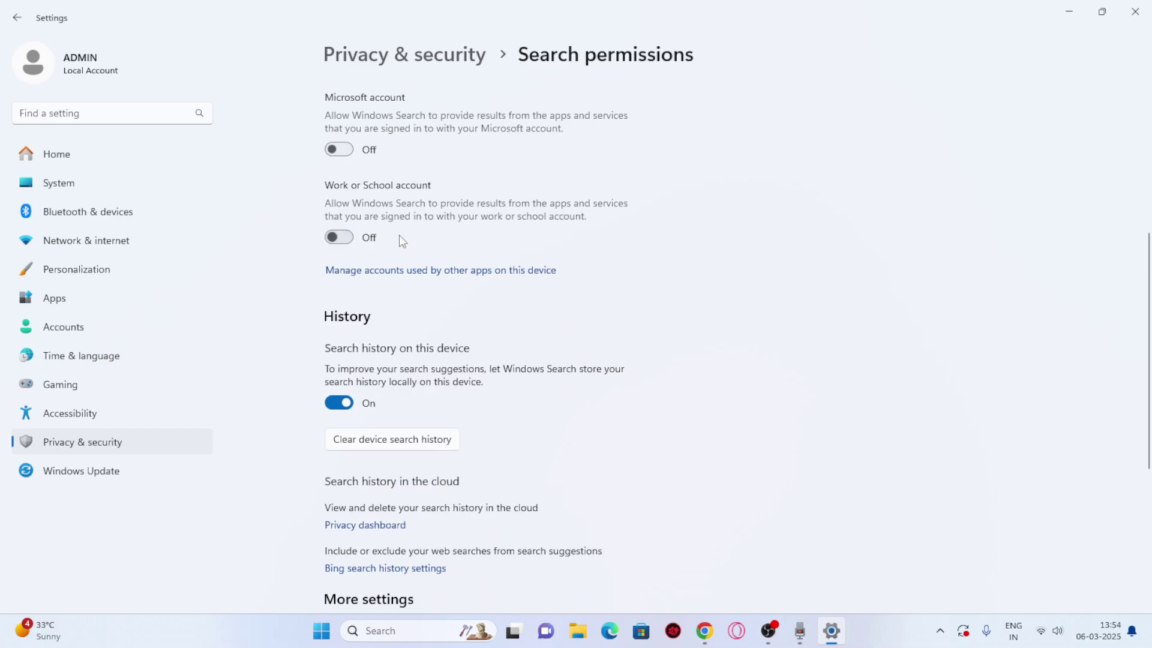
# Step: Turn off search history on this device in Search permissions
pyautogui.scroll(-1, 402, 240)
pyautogui.click(339, 322)
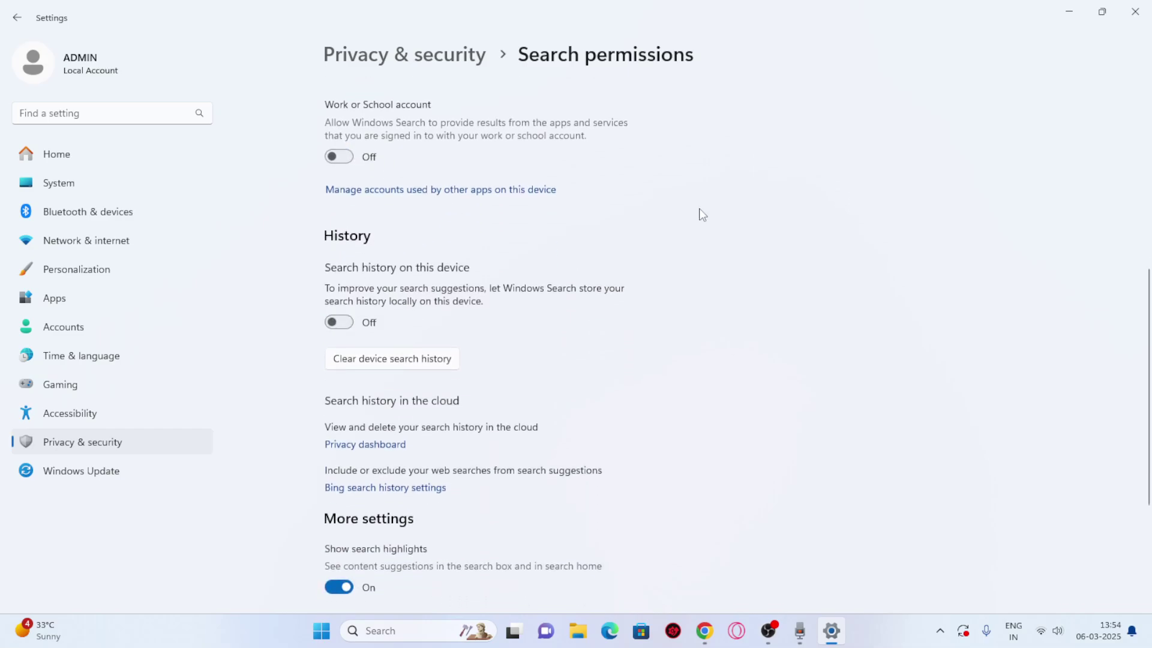
pyautogui.click(17, 17)
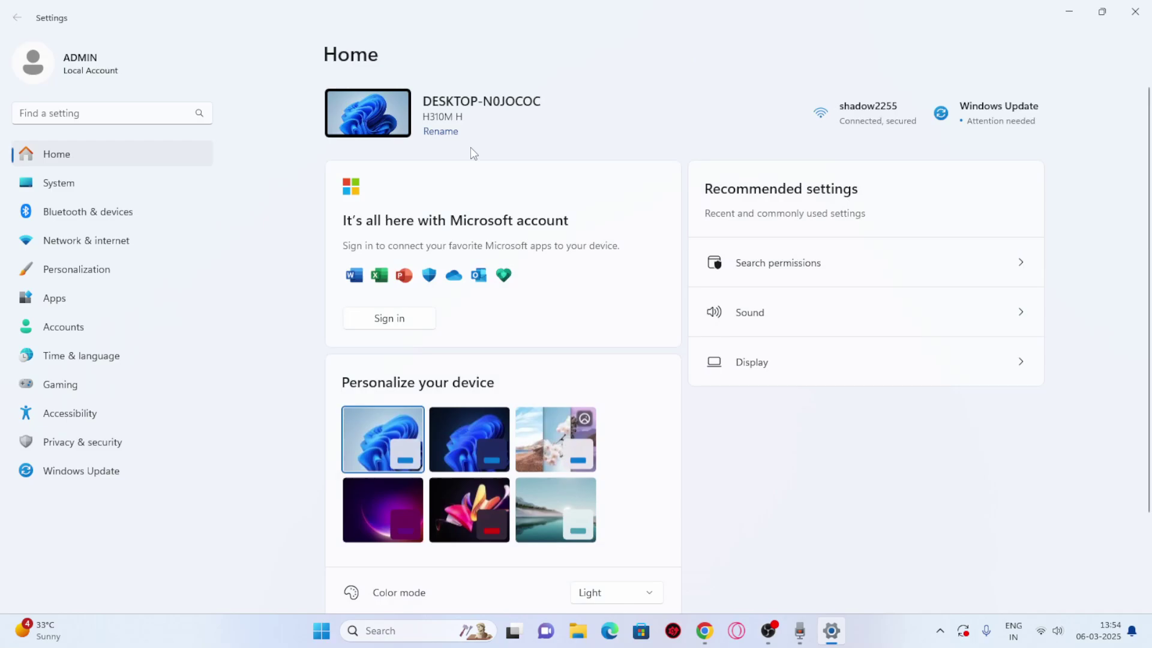
# Step: Review the Searching Windows page, including indexing power settings, Find my files mode and excluded folders
pyautogui.click(108, 442)
pyautogui.scroll(-3, 606, 237)
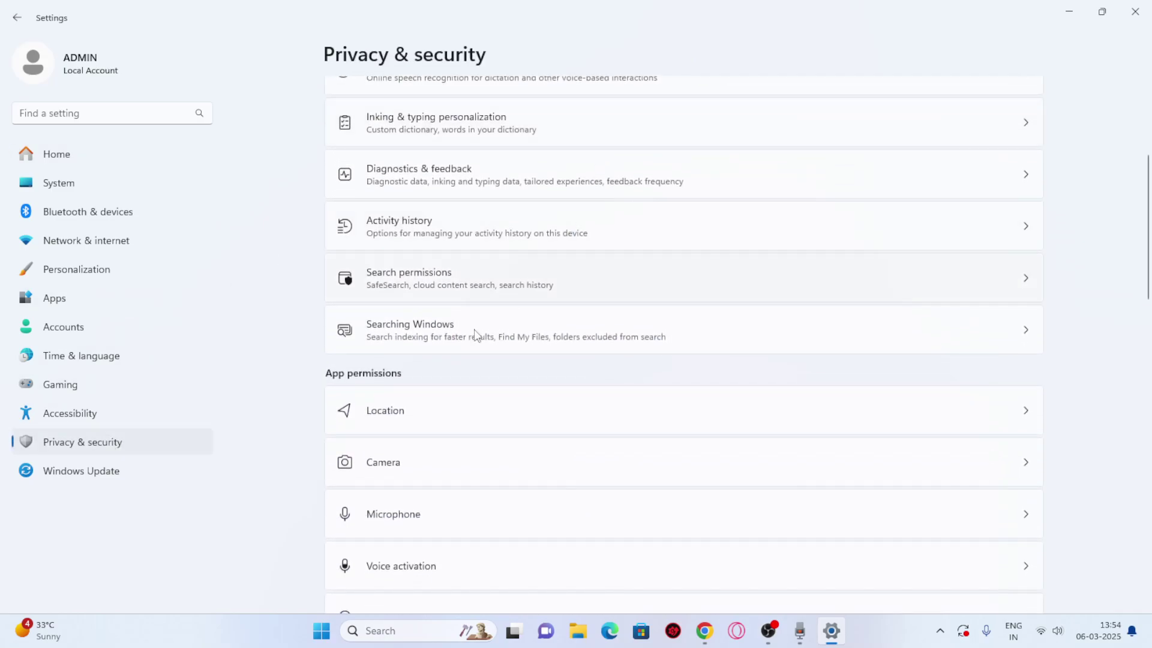
pyautogui.click(416, 325)
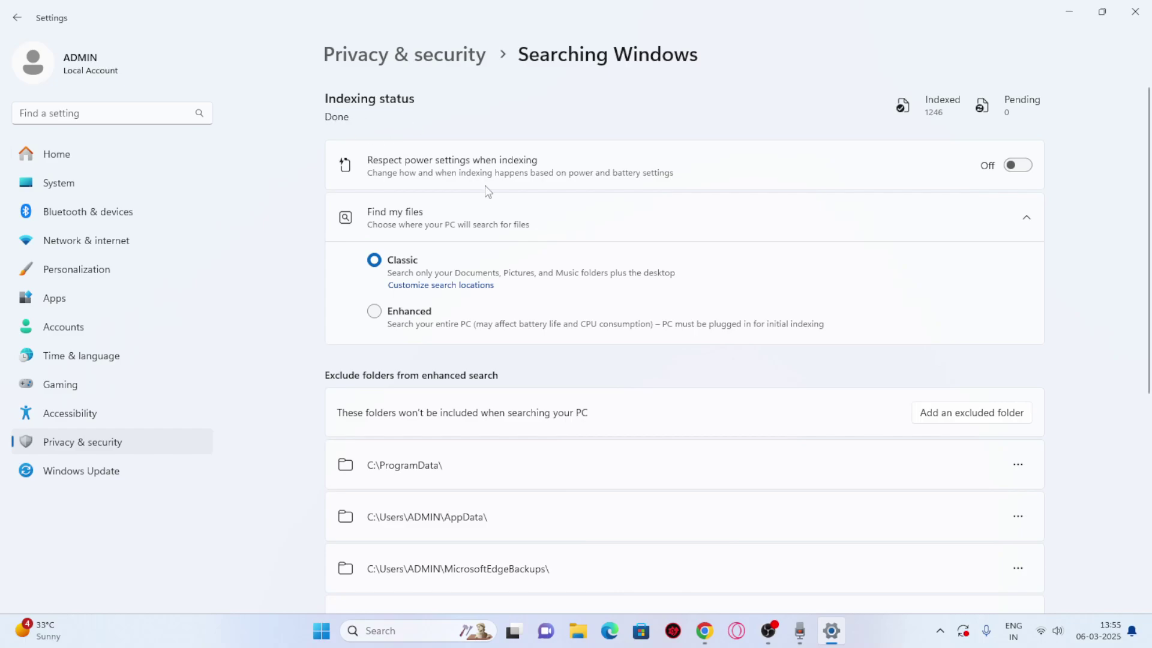
pyautogui.scroll(-3, 486, 190)
pyautogui.scroll(2, 462, 185)
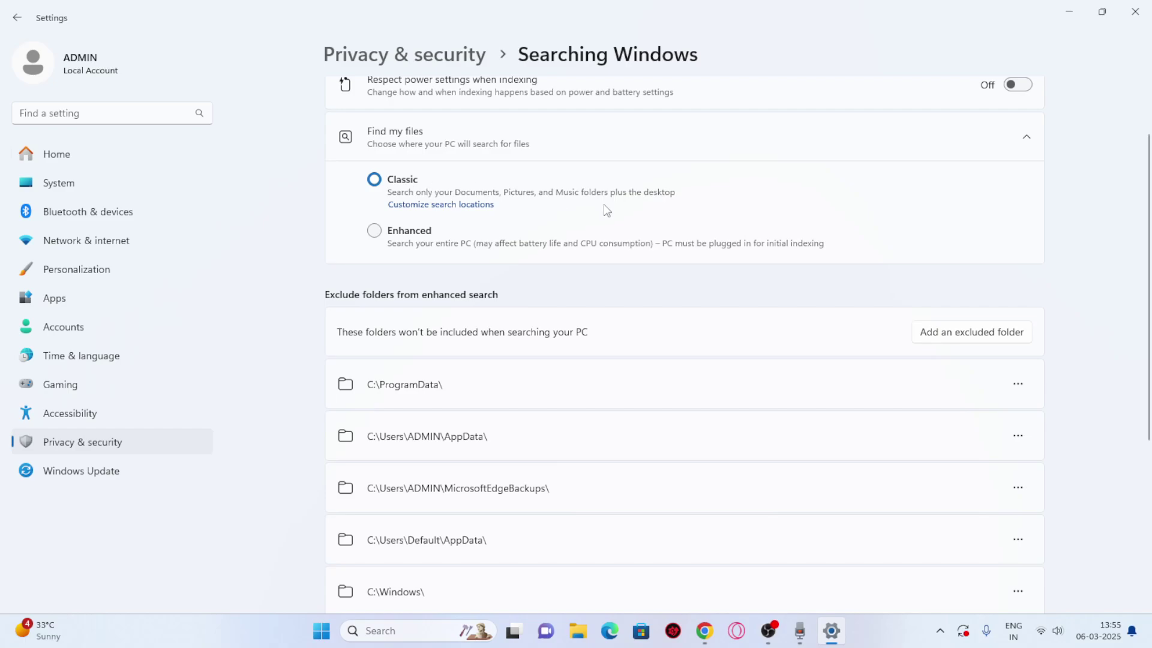
pyautogui.scroll(-4, 690, 202)
pyautogui.scroll(5, 694, 208)
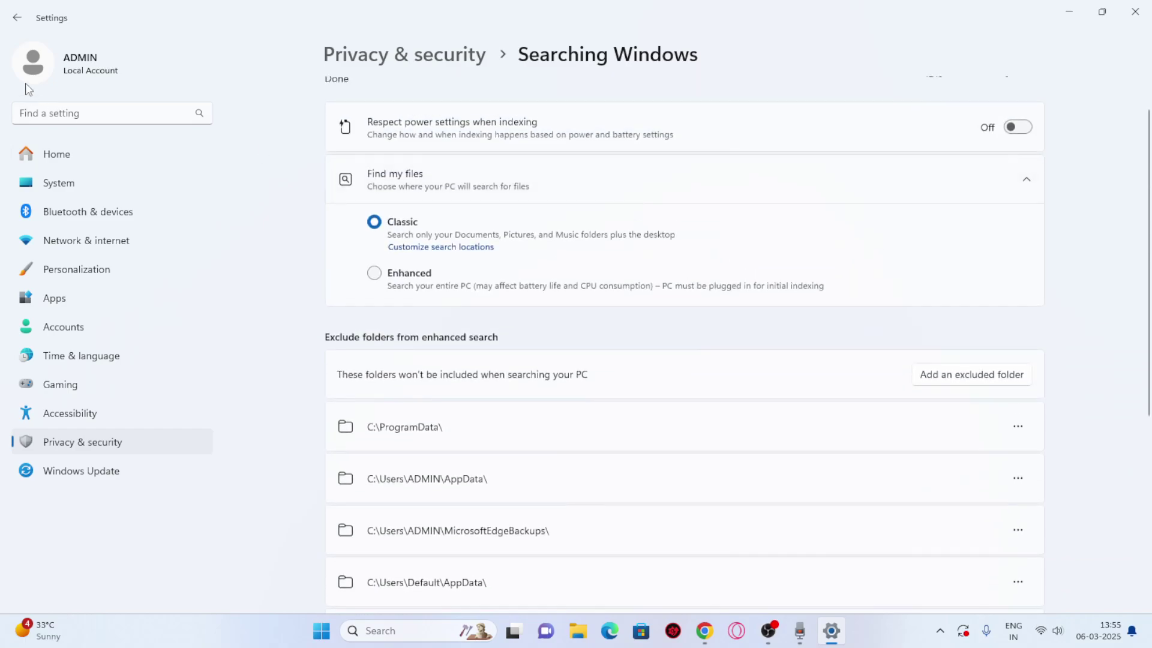
pyautogui.click(16, 20)
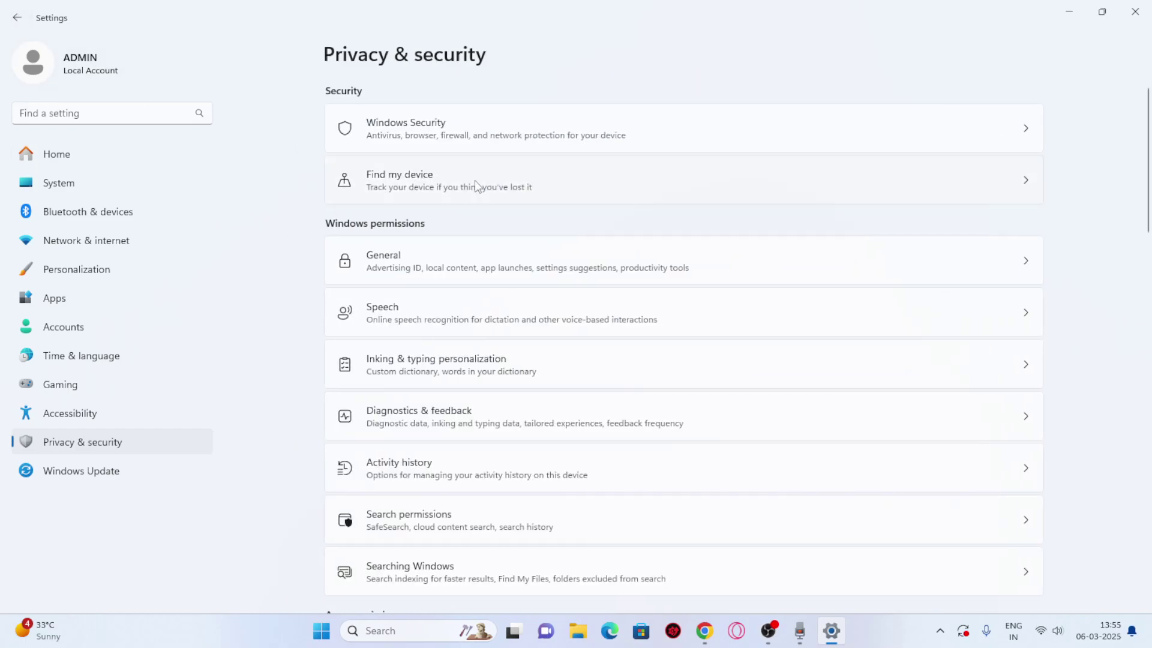
# Step: Check the Location services setting and the app location access under App permissions
pyautogui.scroll(-6, 474, 183)
pyautogui.scroll(1, 473, 185)
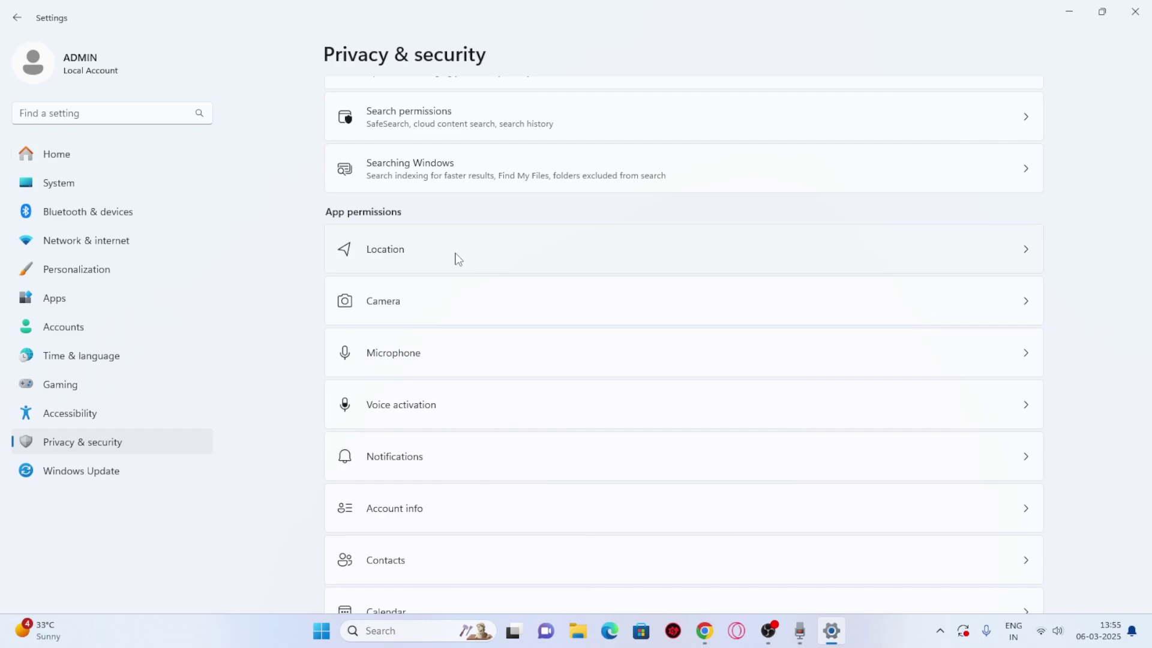
pyautogui.click(1024, 255)
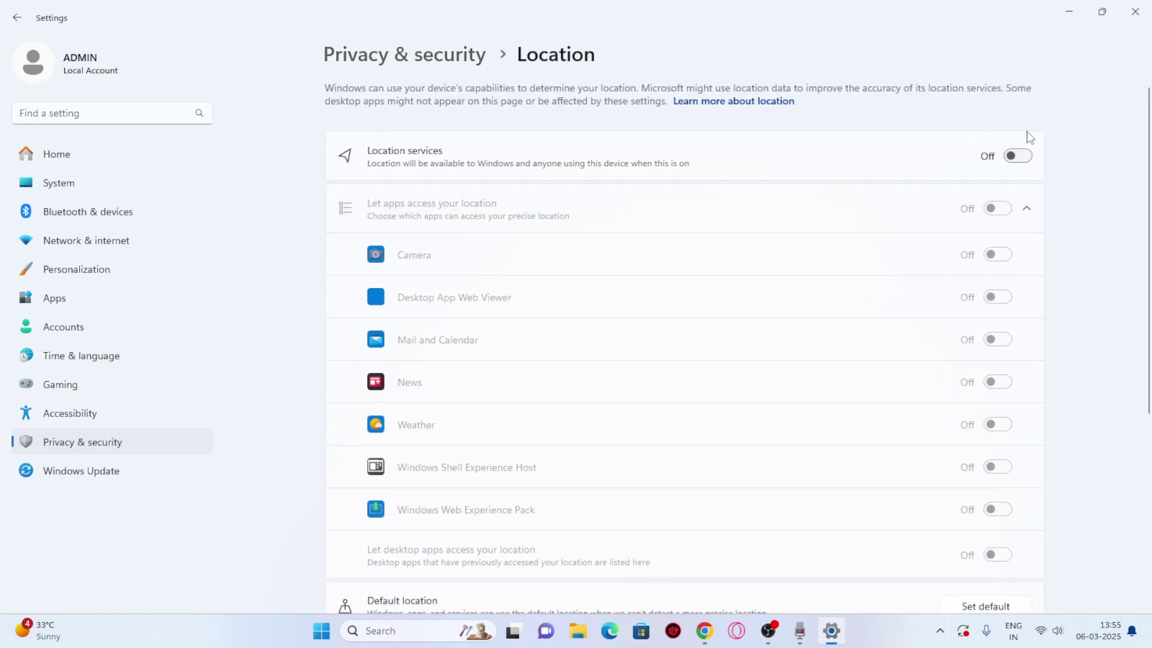
pyautogui.click(22, 23)
# Step: Turn off Camera access for the whole device in the App permissions
pyautogui.scroll(-8, 501, 174)
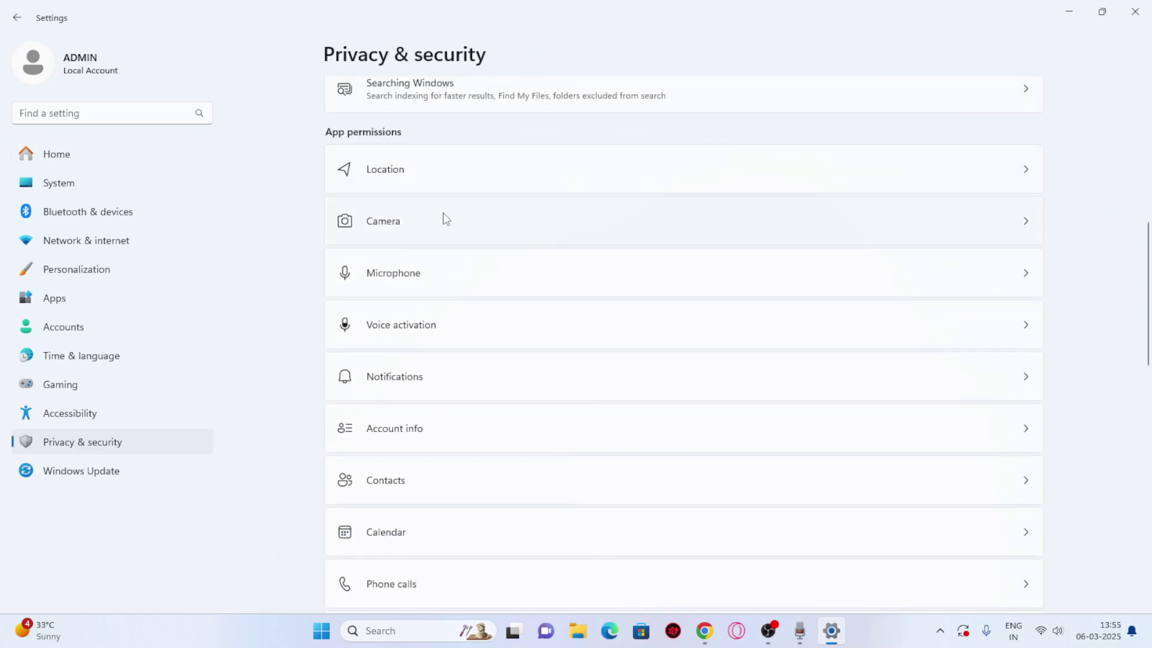
pyautogui.click(445, 220)
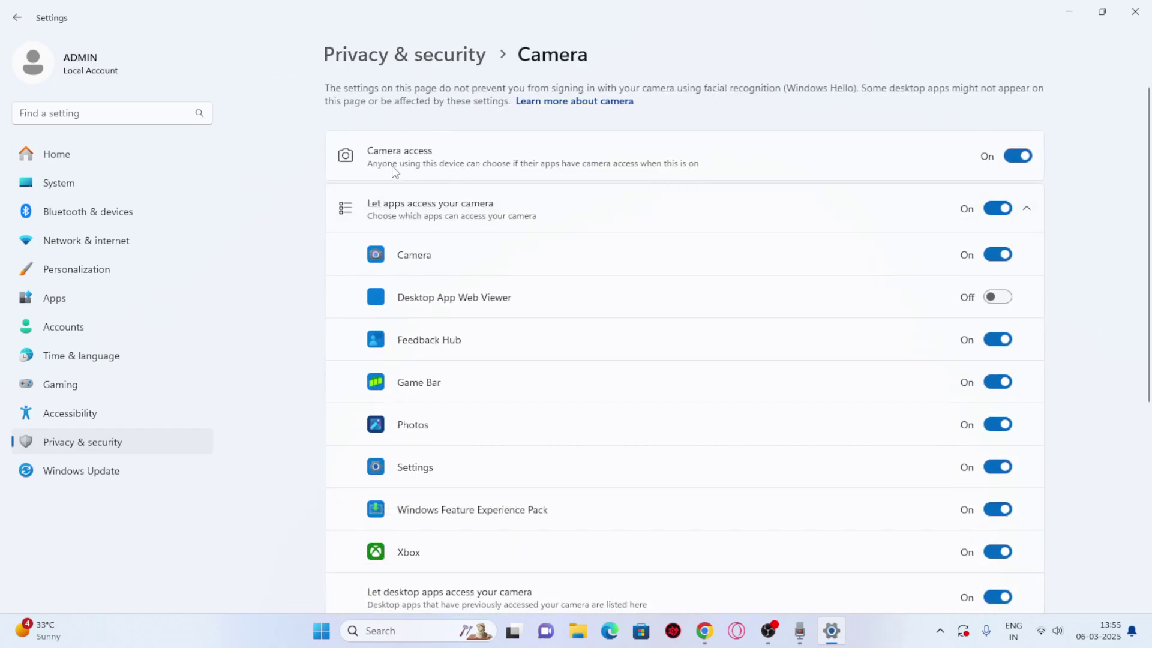
pyautogui.click(1018, 156)
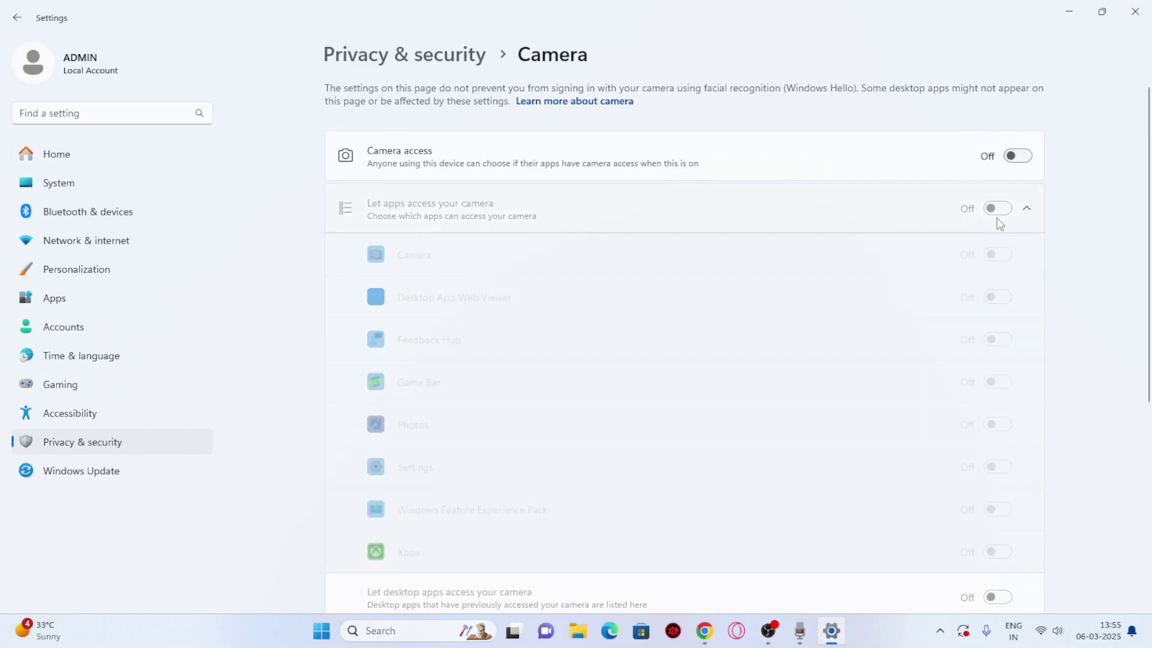
# Step: Examine the Microphone permissions in Privacy & security to see which apps are allowed to use the microphone
pyautogui.click(17, 18)
pyautogui.scroll(-2, 578, 174)
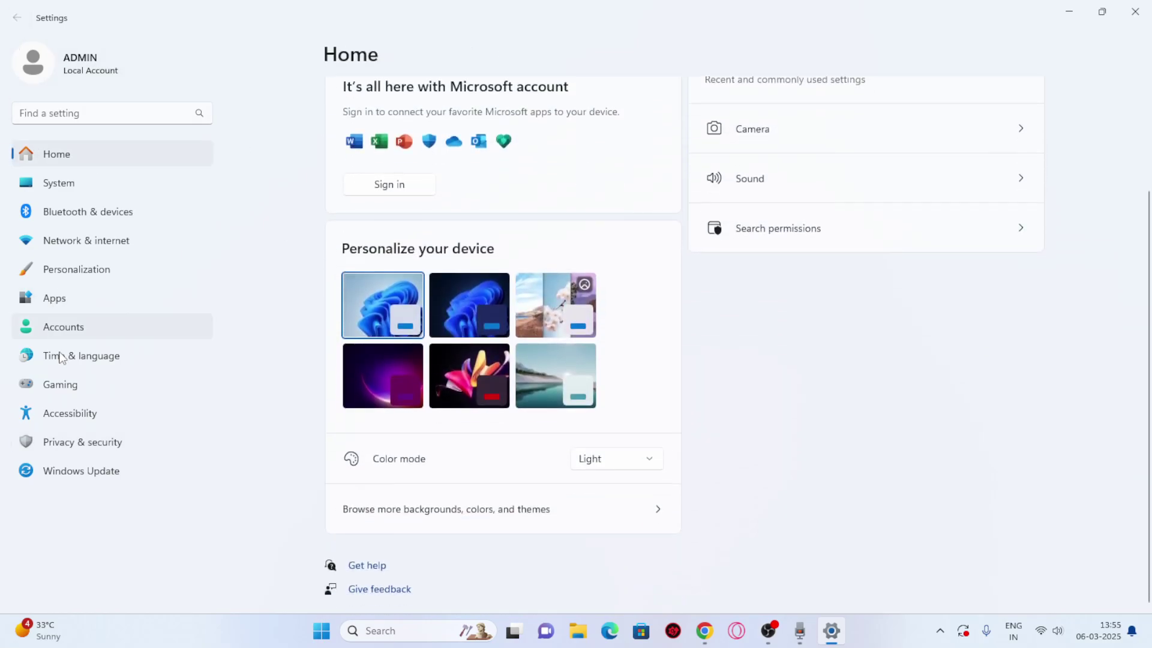
pyautogui.click(92, 438)
pyautogui.scroll(-10, 624, 274)
pyautogui.scroll(3, 552, 208)
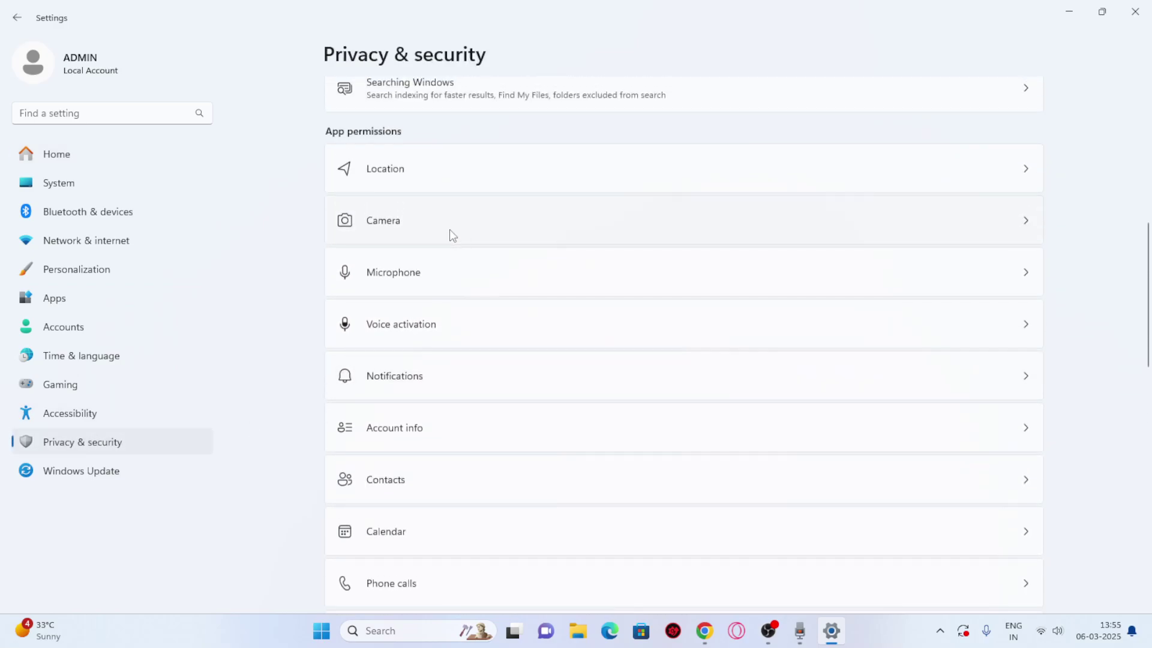
pyautogui.click(419, 274)
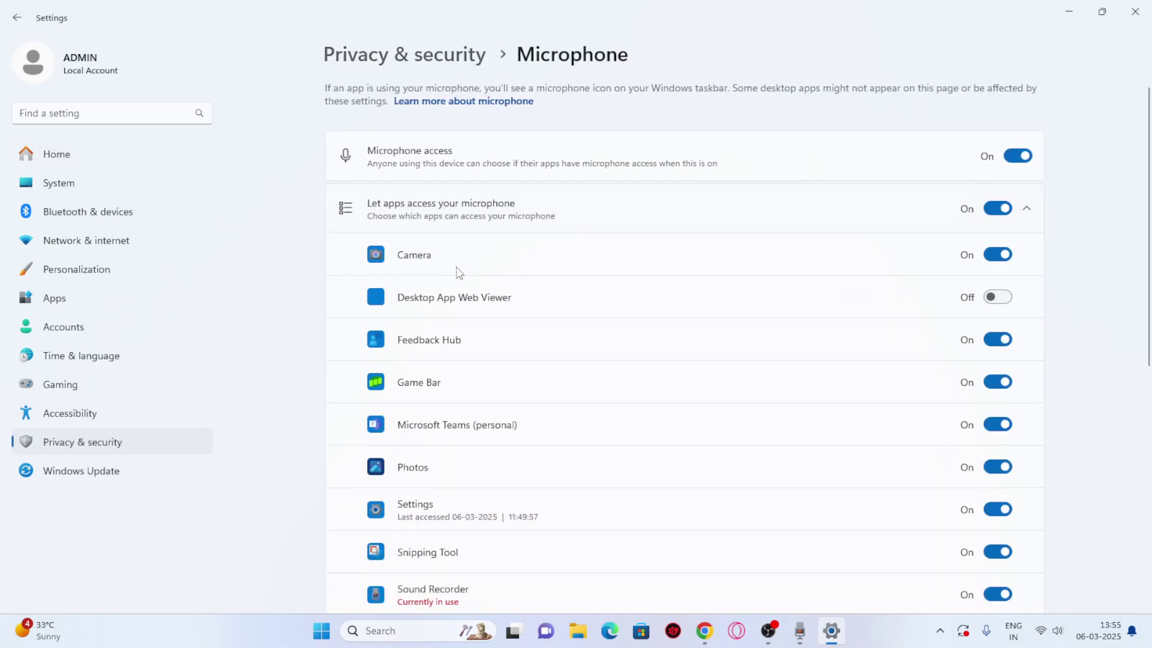
pyautogui.scroll(-3, 678, 290)
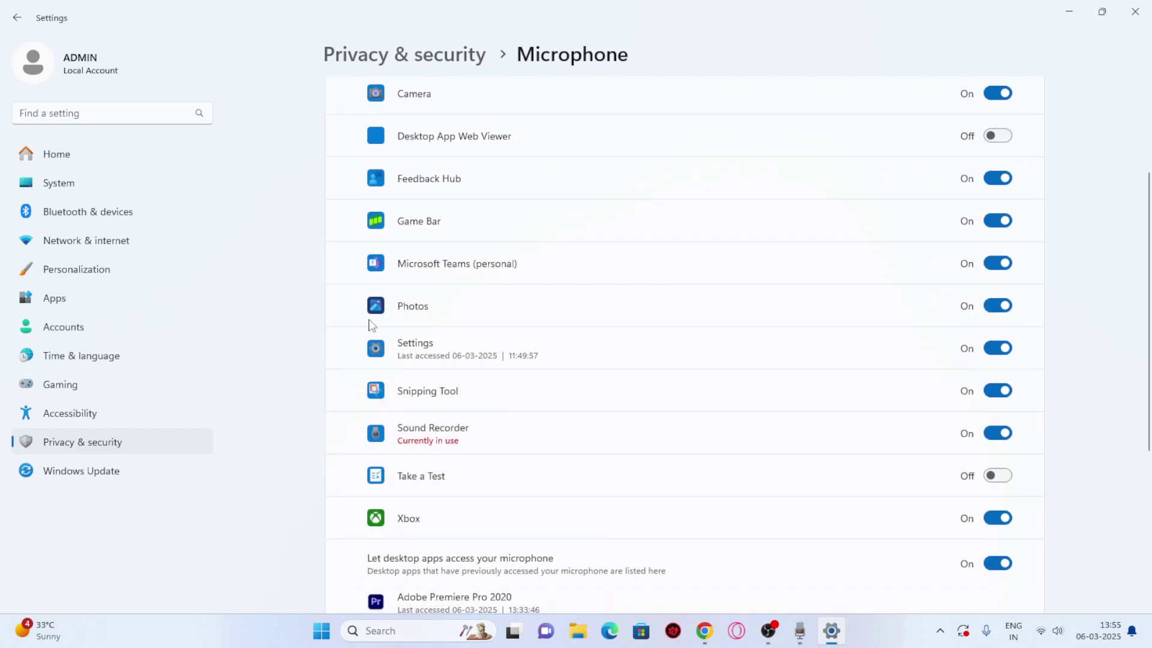
pyautogui.scroll(1, 532, 216)
pyautogui.scroll(1, 532, 216)
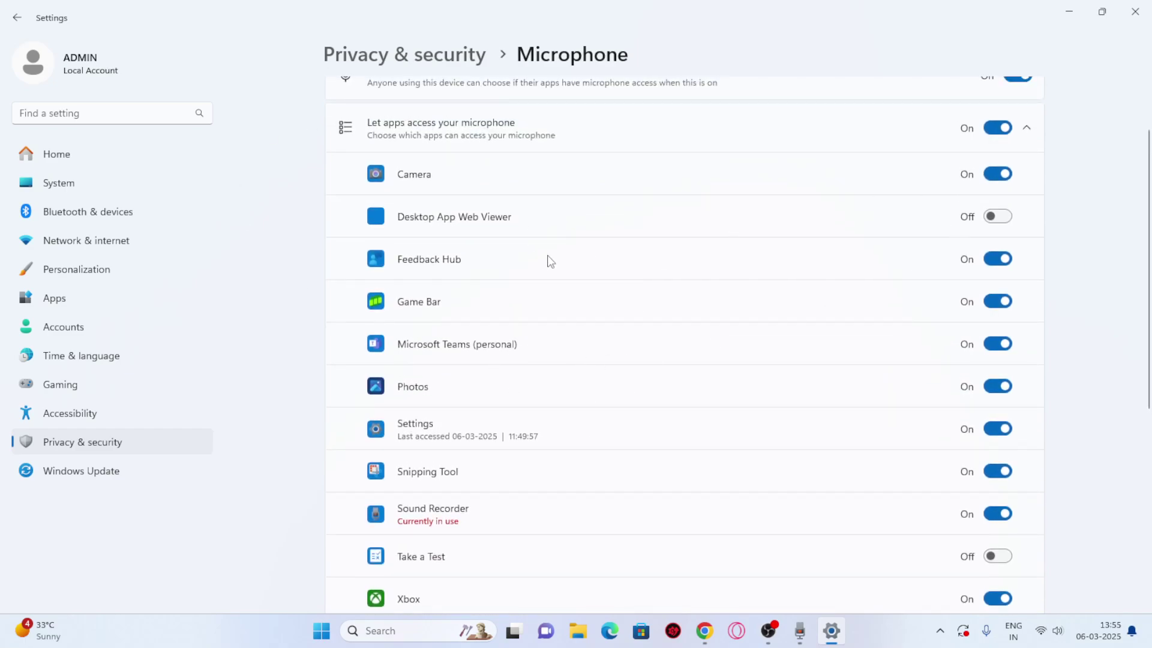
pyautogui.scroll(2, 550, 261)
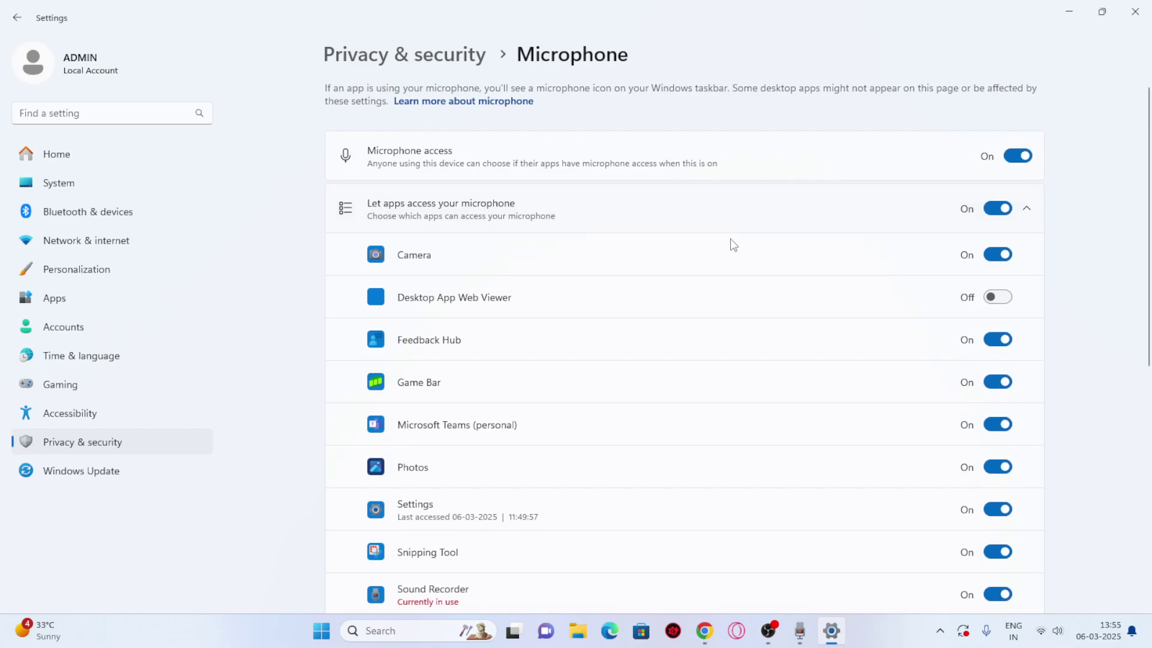
pyautogui.scroll(-1, 730, 244)
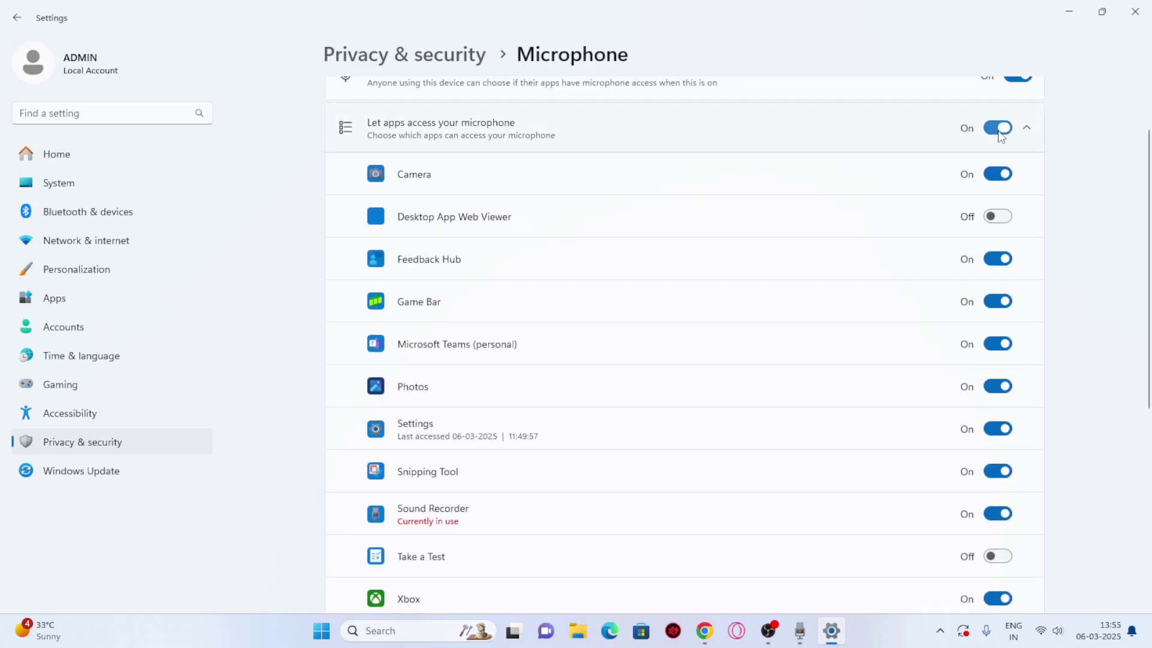
pyautogui.click(998, 128)
pyautogui.click(998, 128)
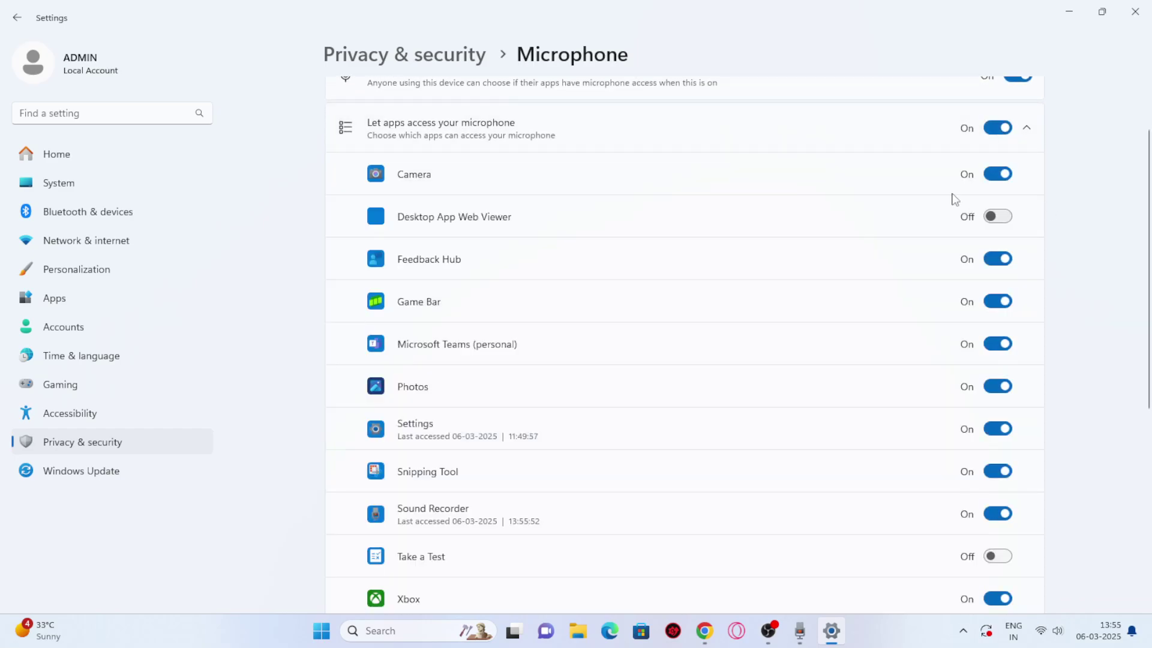
pyautogui.scroll(1, 910, 280)
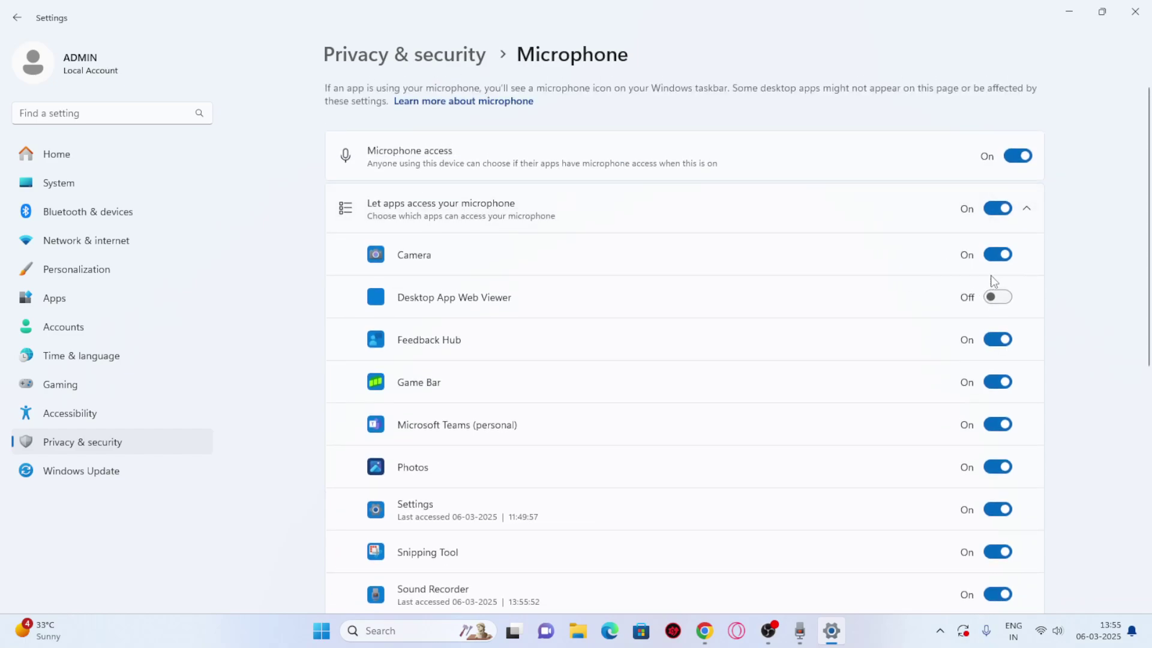
# Step: Turn off microphone access for Camera, Feedback Hub, Game Bar and Microsoft Teams (personal)
pyautogui.click(996, 254)
pyautogui.scroll(-1, 859, 311)
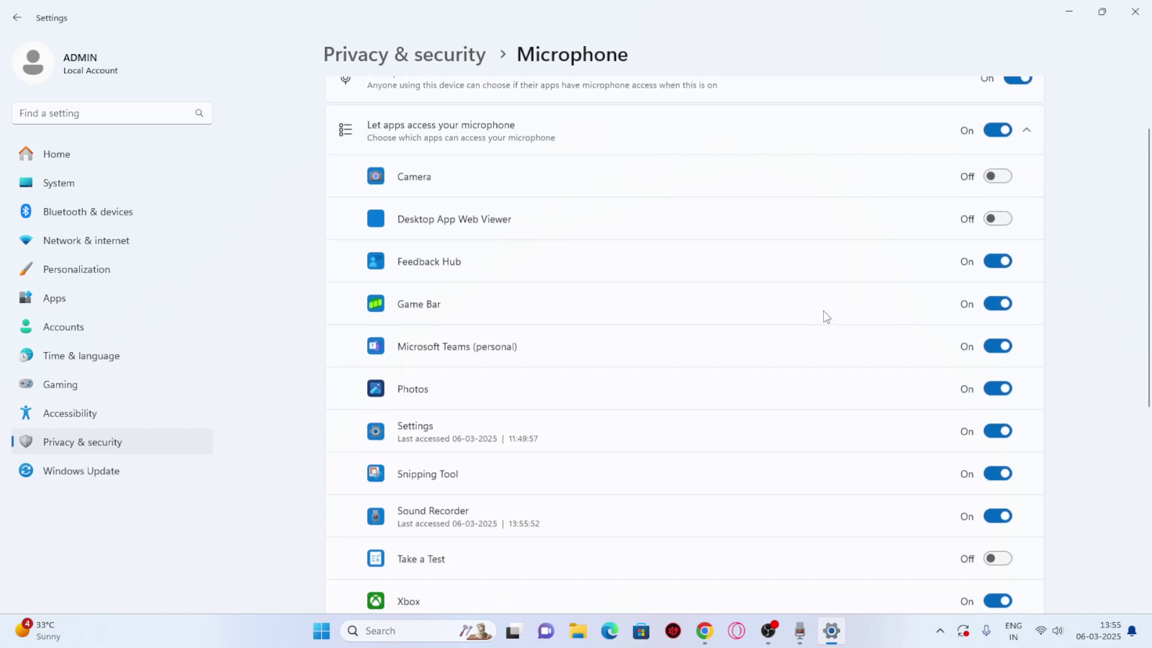
pyautogui.click(997, 261)
pyautogui.click(998, 301)
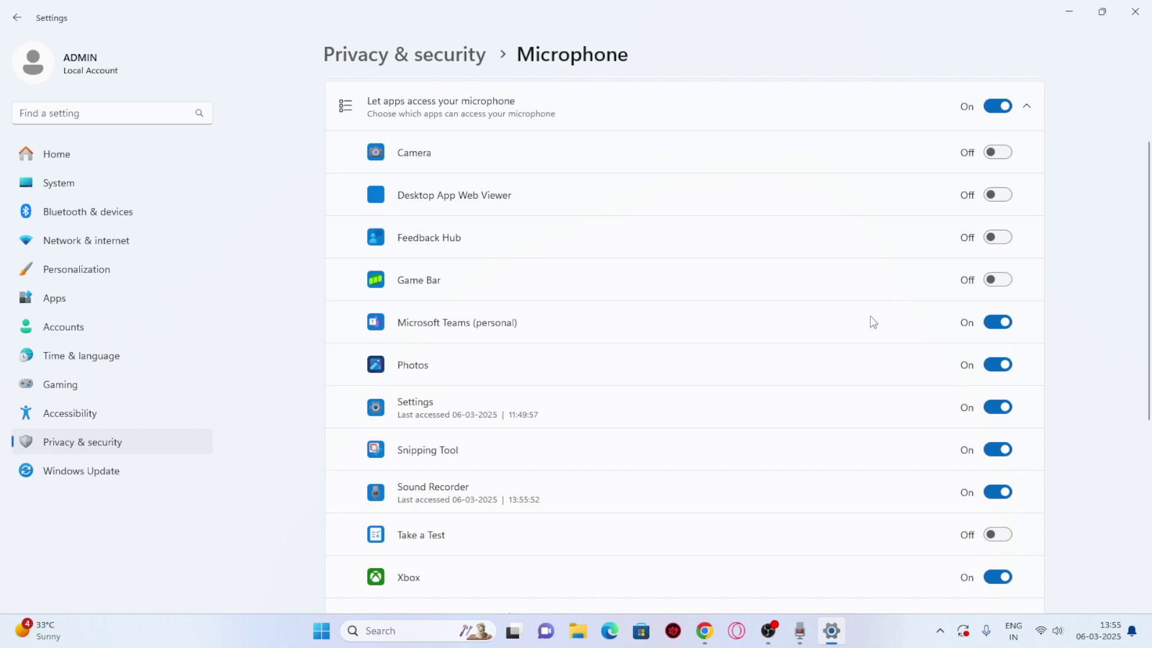
pyautogui.scroll(-2, 870, 318)
pyautogui.click(993, 183)
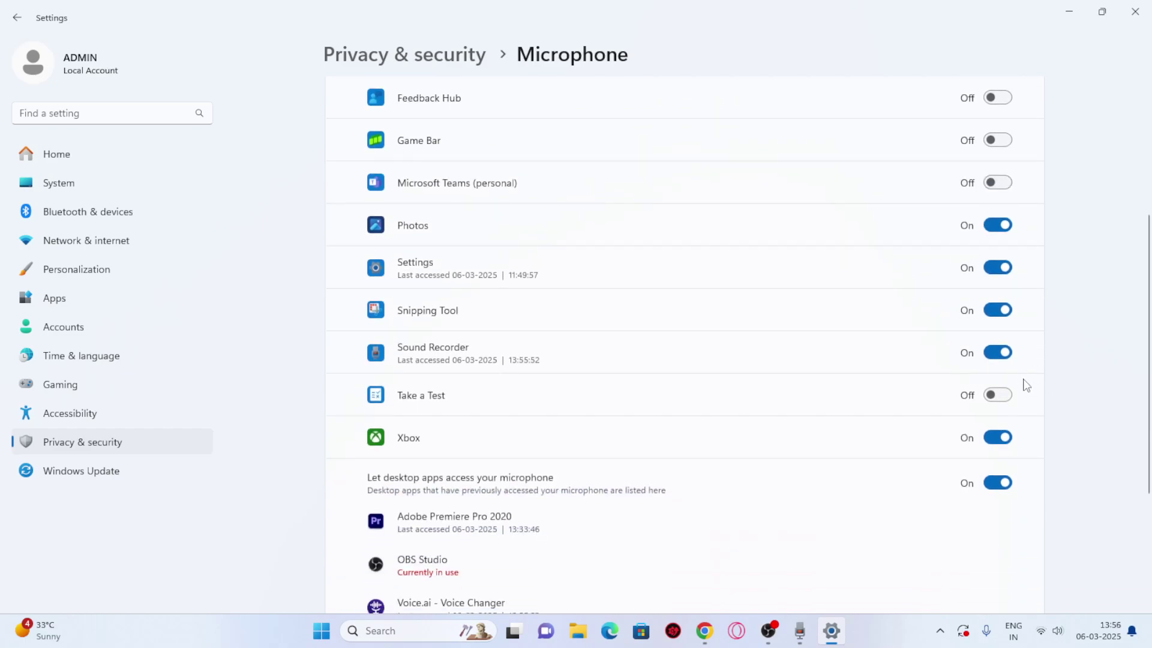
# Step: Turn on microphone access for Take a Test
pyautogui.click(799, 636)
pyautogui.click(800, 635)
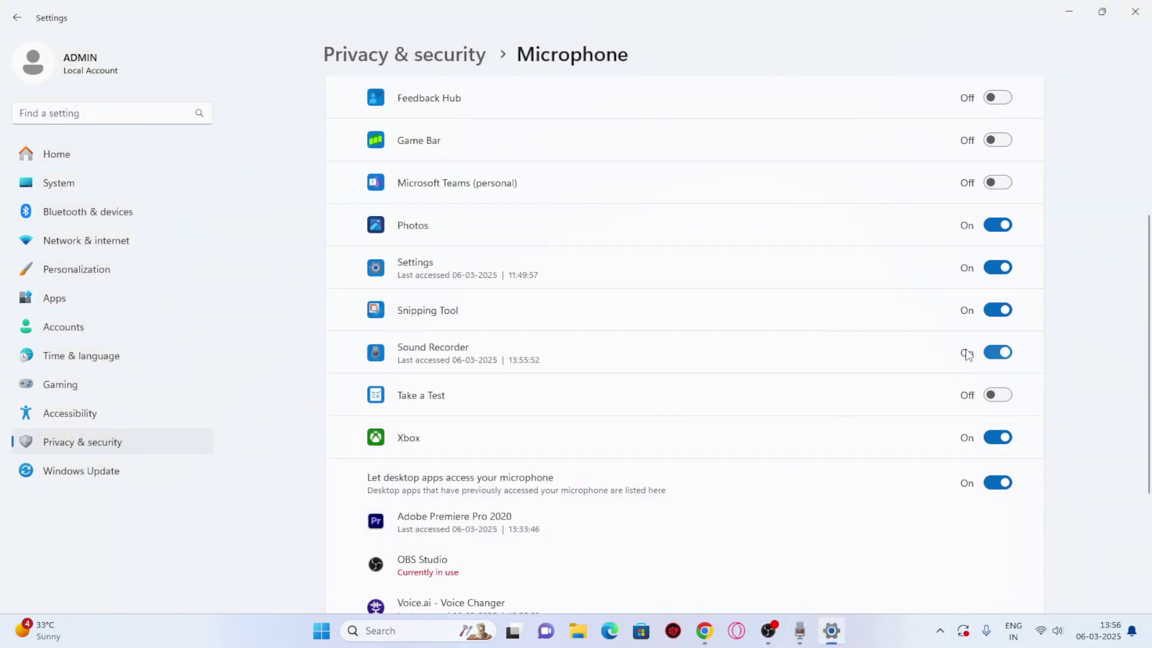
pyautogui.scroll(1, 984, 309)
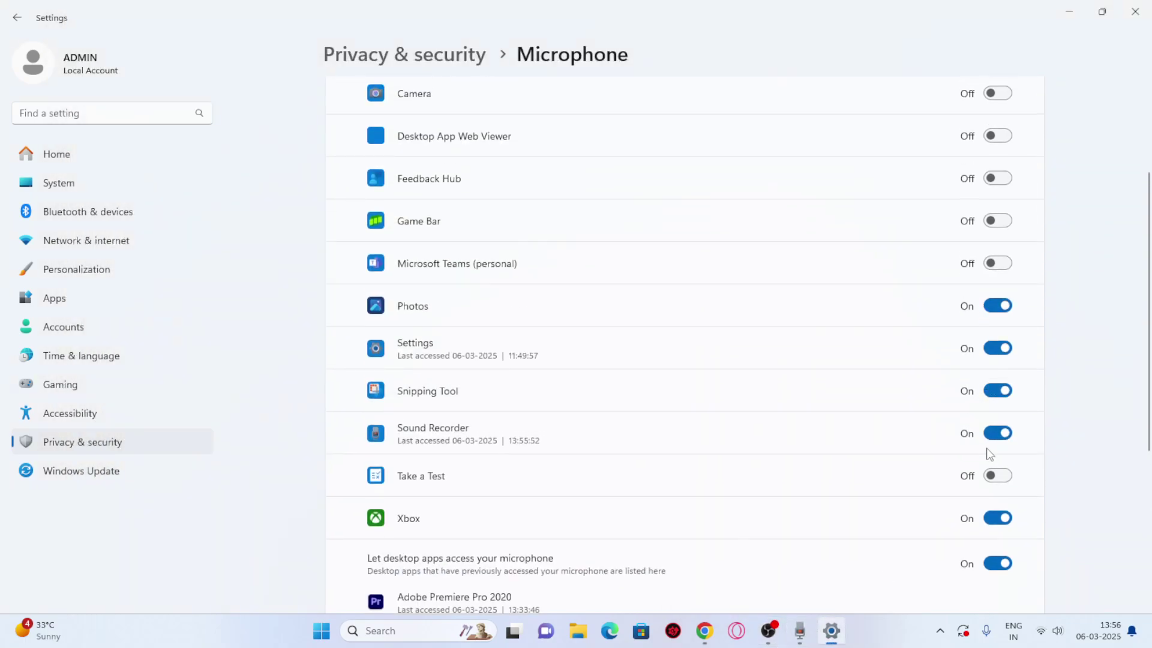
pyautogui.click(998, 476)
# Step: Switch to Sound Recorder, resume the paused recording and minimize its window to return to Settings
pyautogui.click(799, 640)
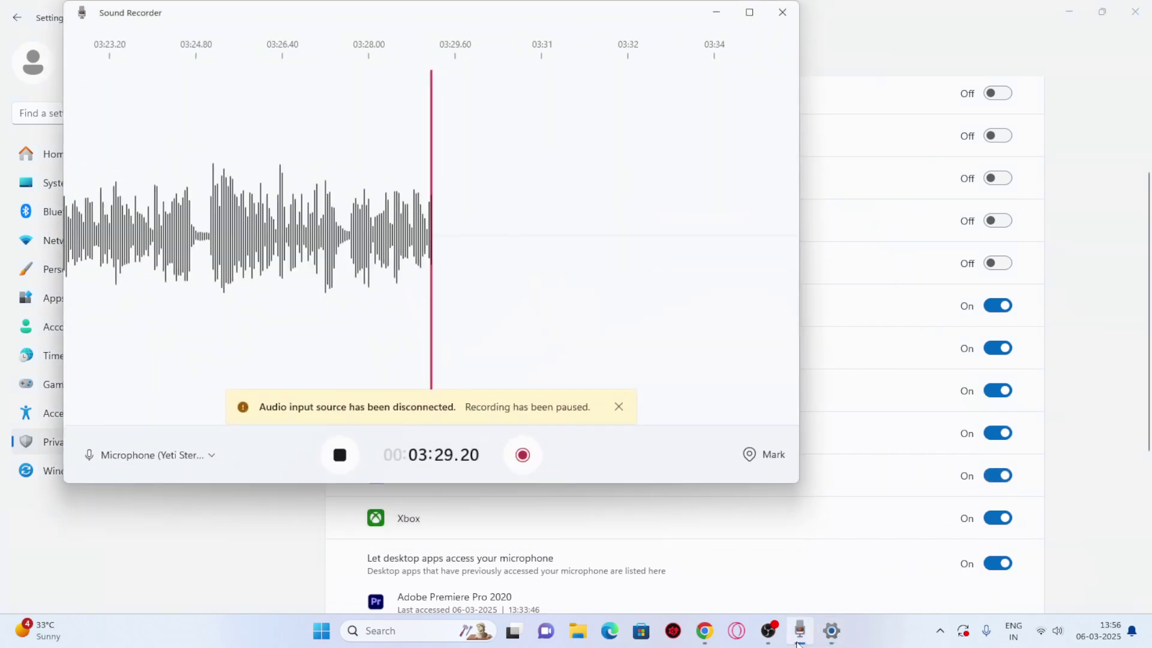
pyautogui.click(523, 455)
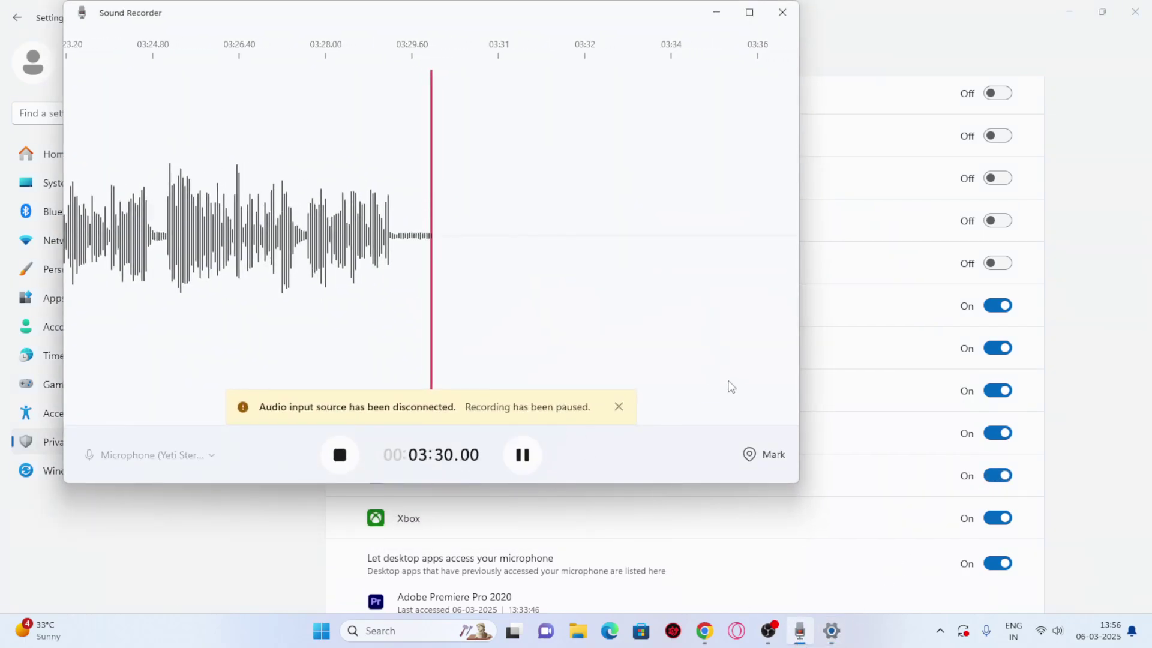
pyautogui.click(716, 12)
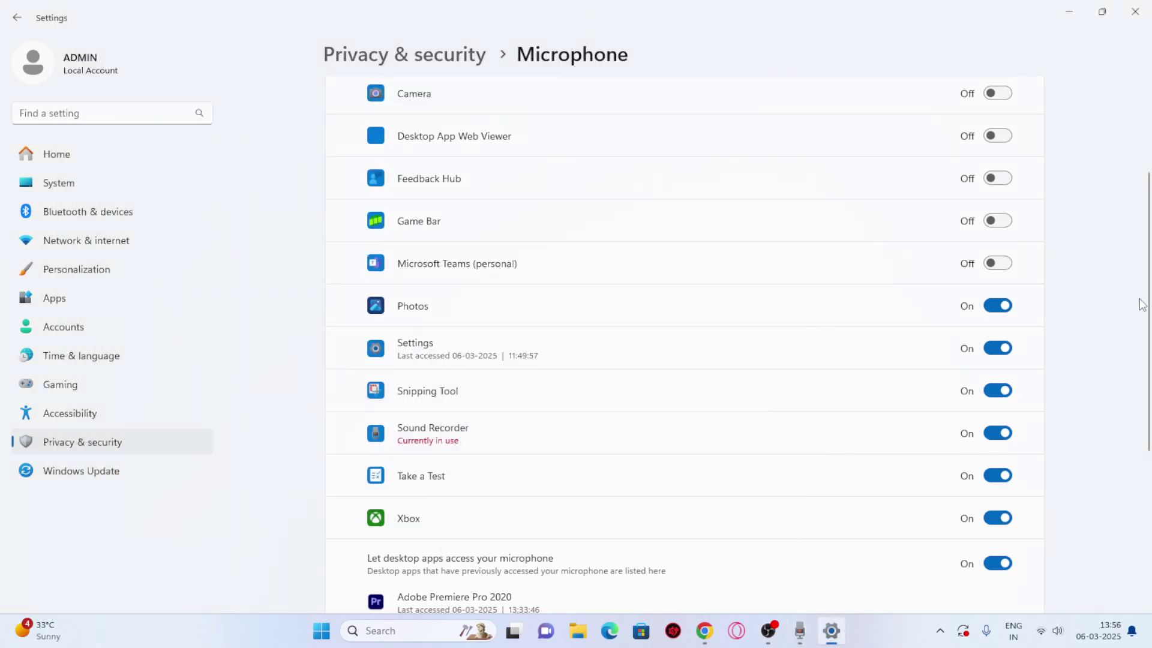
# Step: Turn off microphone access for Photos, Snipping Tool, Take a Test and Xbox, leaving Settings and Sound Recorder allowed
pyautogui.scroll(3, 1133, 291)
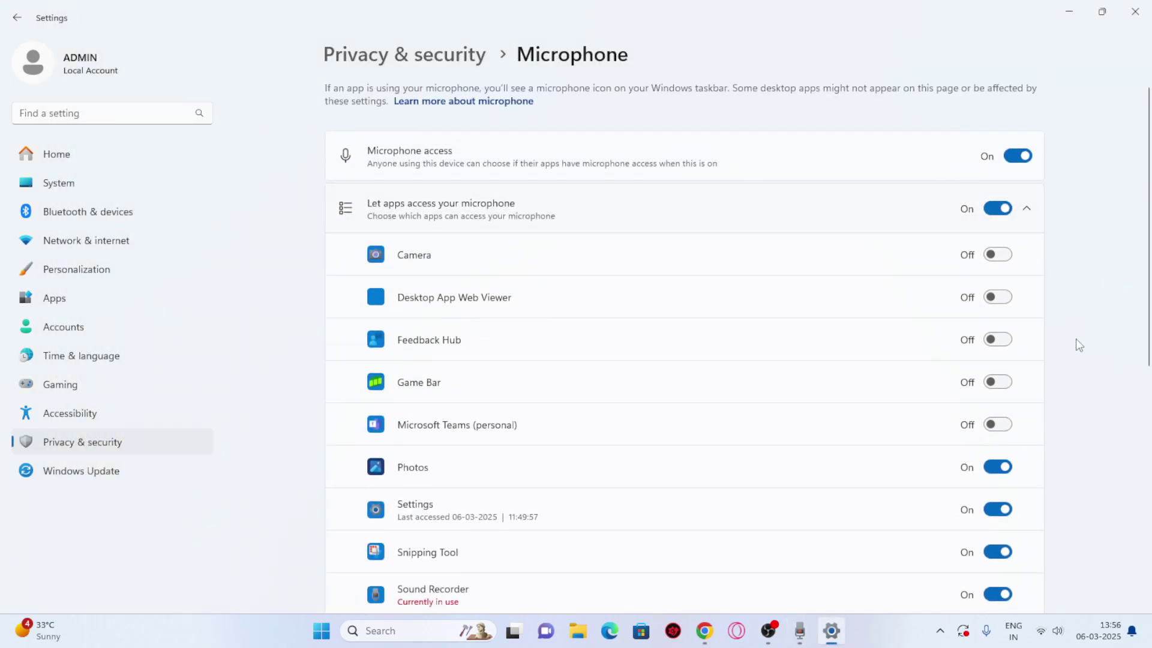
pyautogui.scroll(-1, 1090, 347)
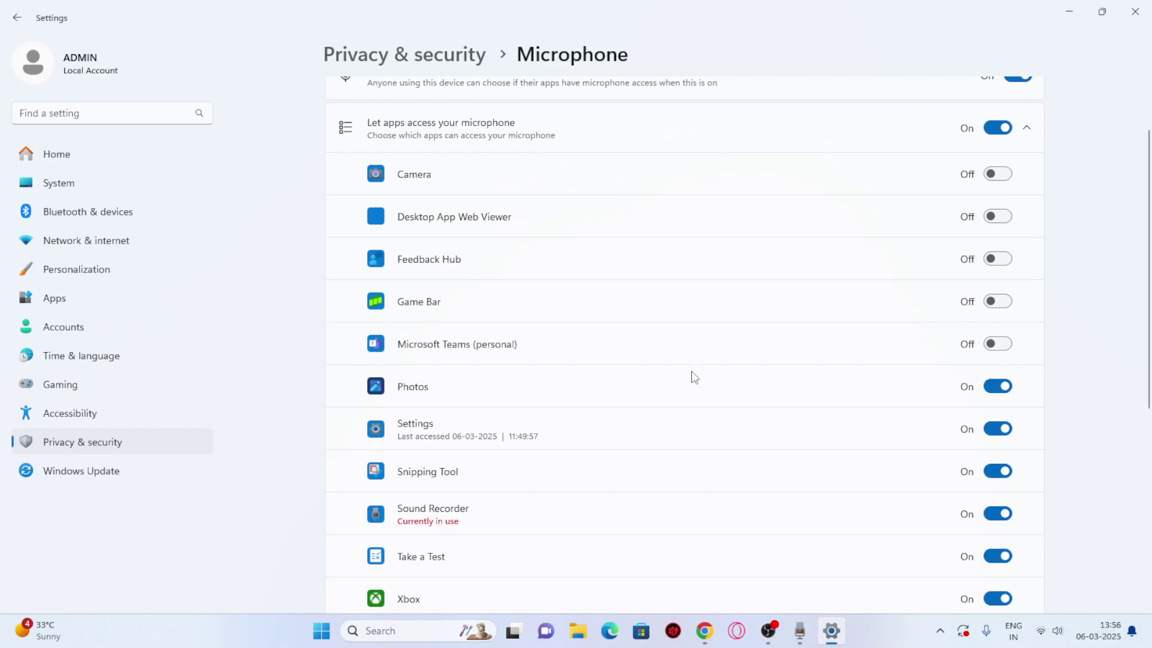
pyautogui.scroll(1, 694, 376)
pyautogui.scroll(-1, 898, 298)
pyautogui.scroll(-2, 564, 221)
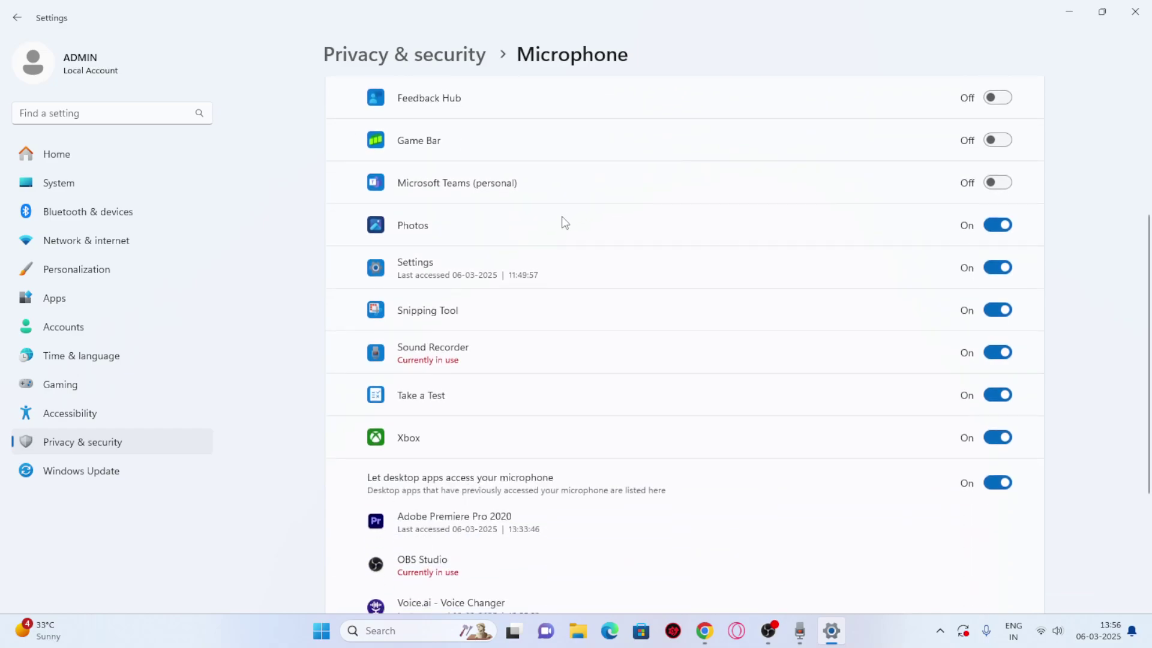
pyautogui.click(994, 226)
pyautogui.scroll(-1, 998, 264)
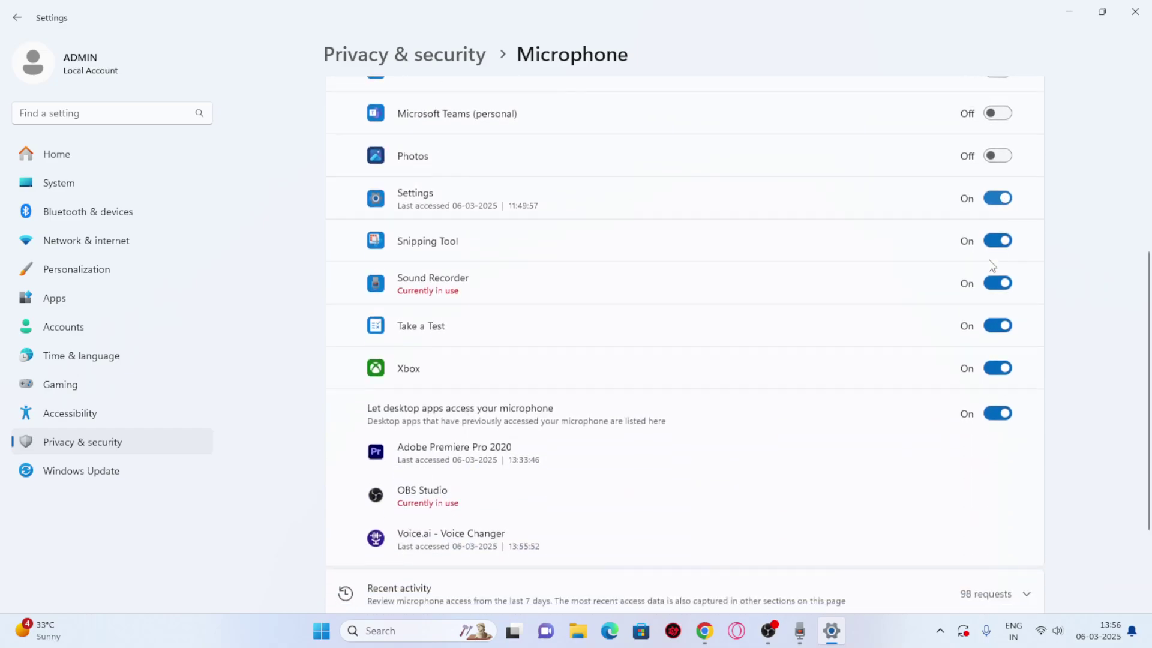
pyautogui.click(998, 234)
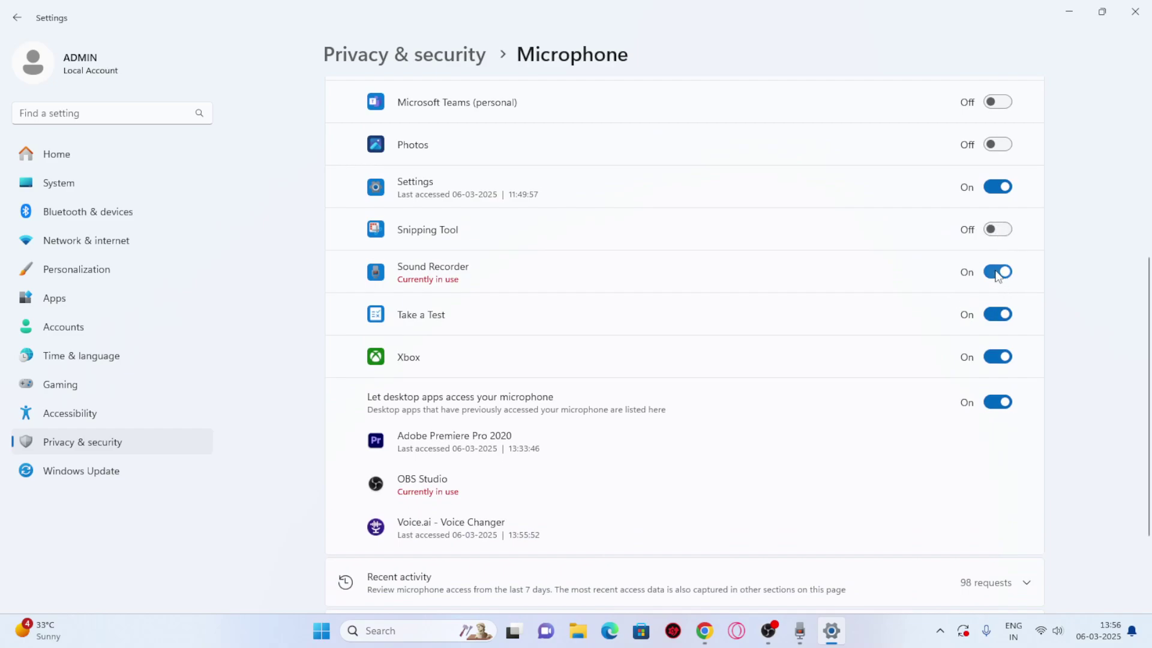
pyautogui.click(999, 316)
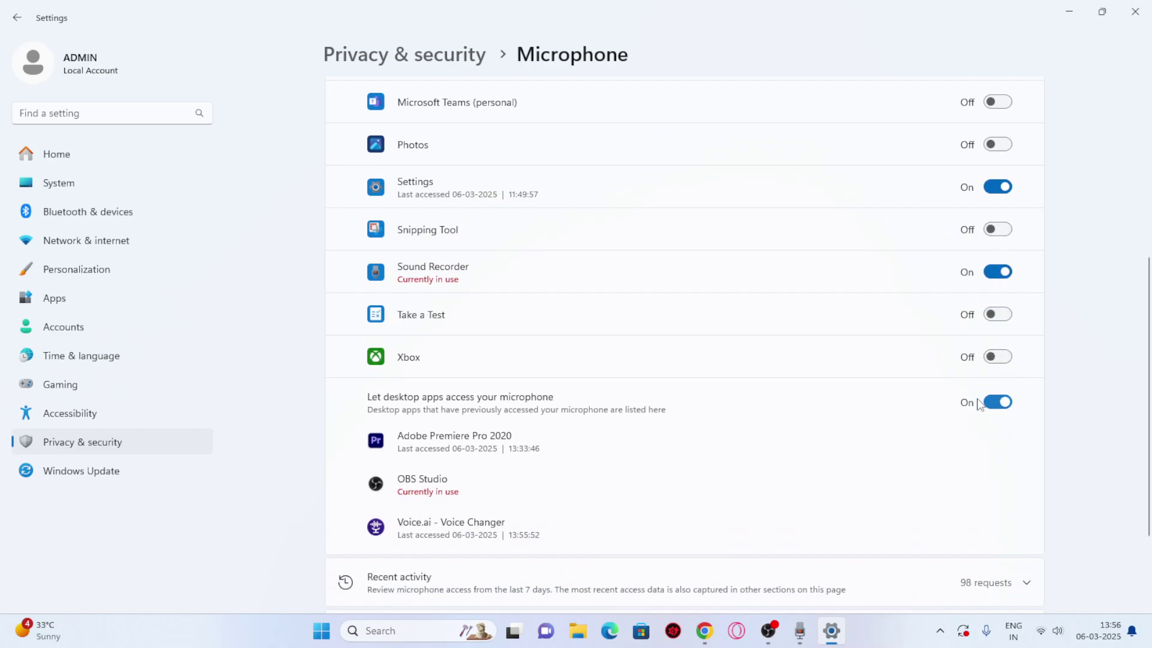
pyautogui.scroll(-2, 471, 297)
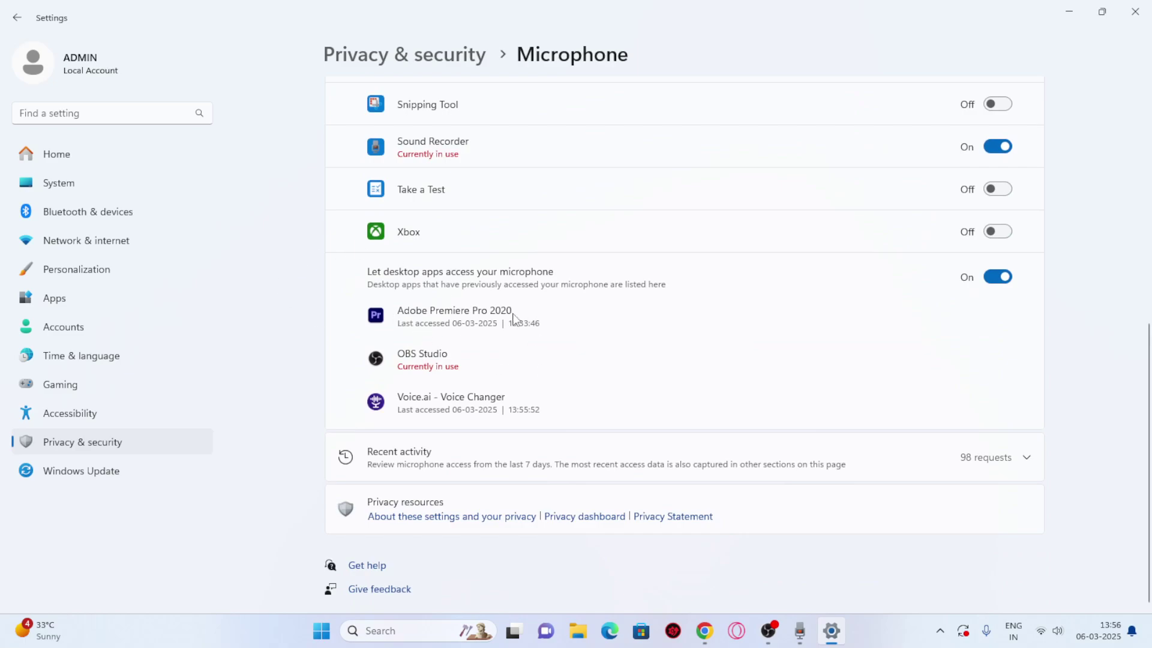
pyautogui.scroll(7, 751, 318)
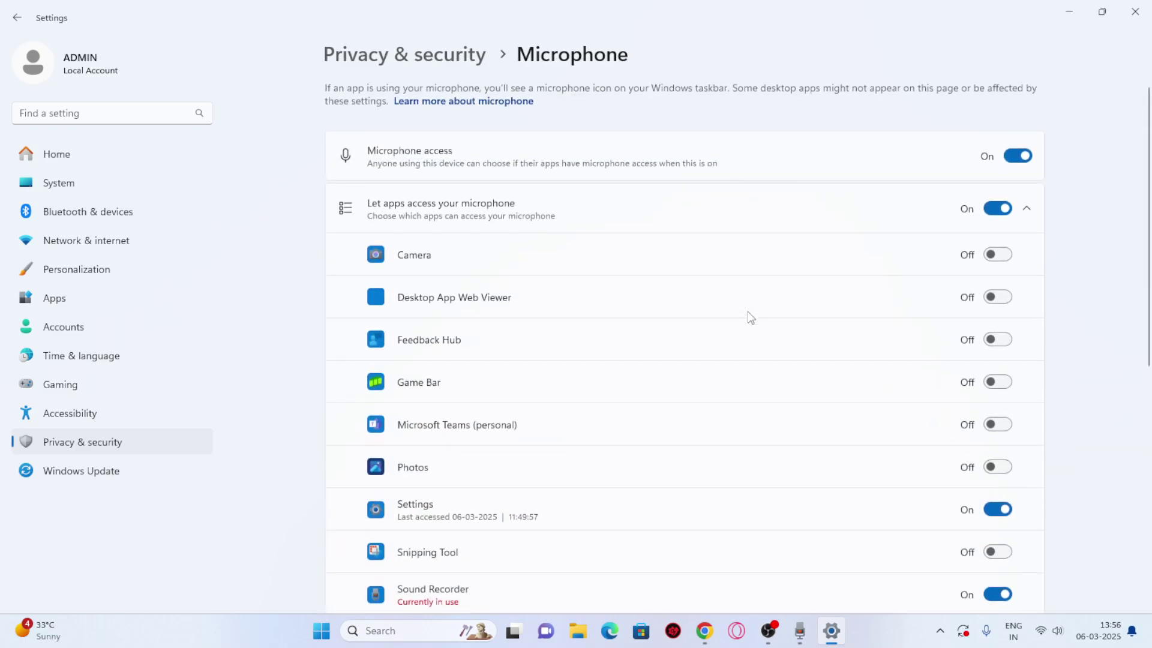
pyautogui.scroll(-1, 751, 318)
pyautogui.scroll(1, 751, 318)
# Step: Check the Voice activation permissions, including whether apps may access voice activation services
pyautogui.click(17, 17)
pyautogui.scroll(-7, 433, 245)
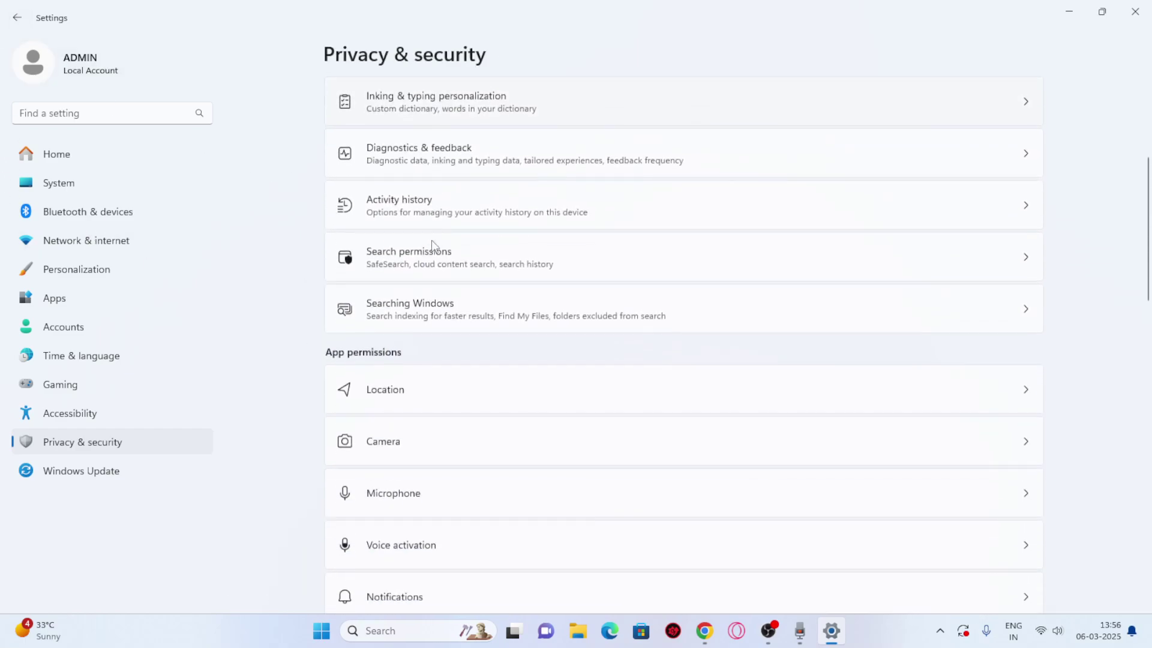
pyautogui.click(445, 326)
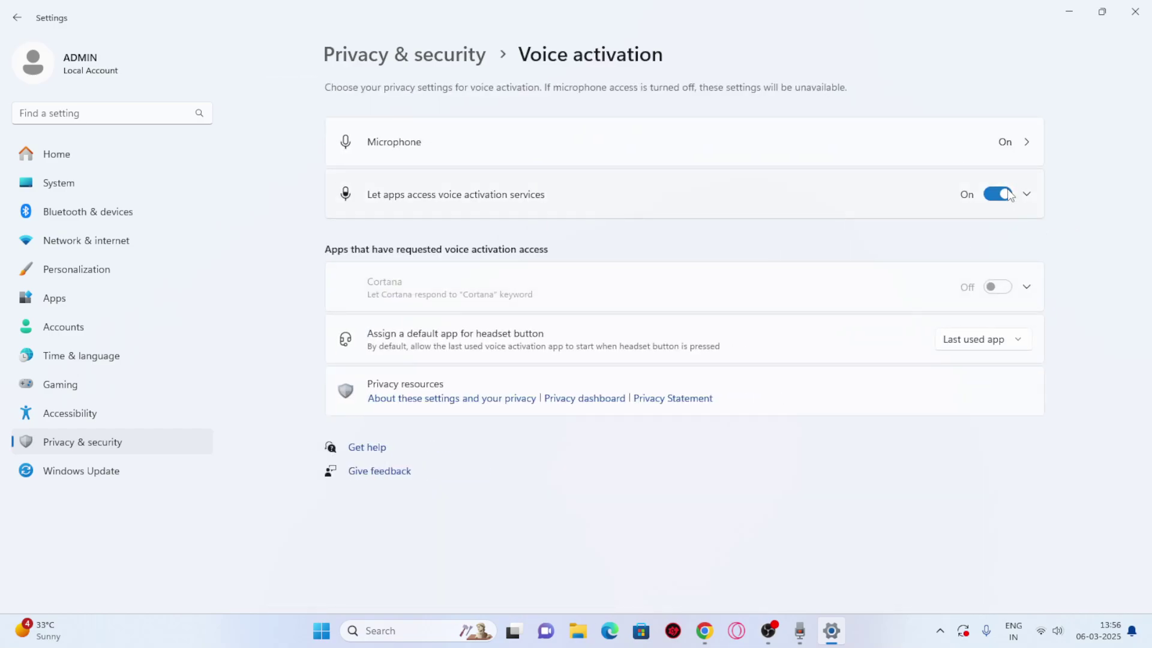
# Step: Turn off Notification access for the whole device in the App permissions
pyautogui.click(17, 17)
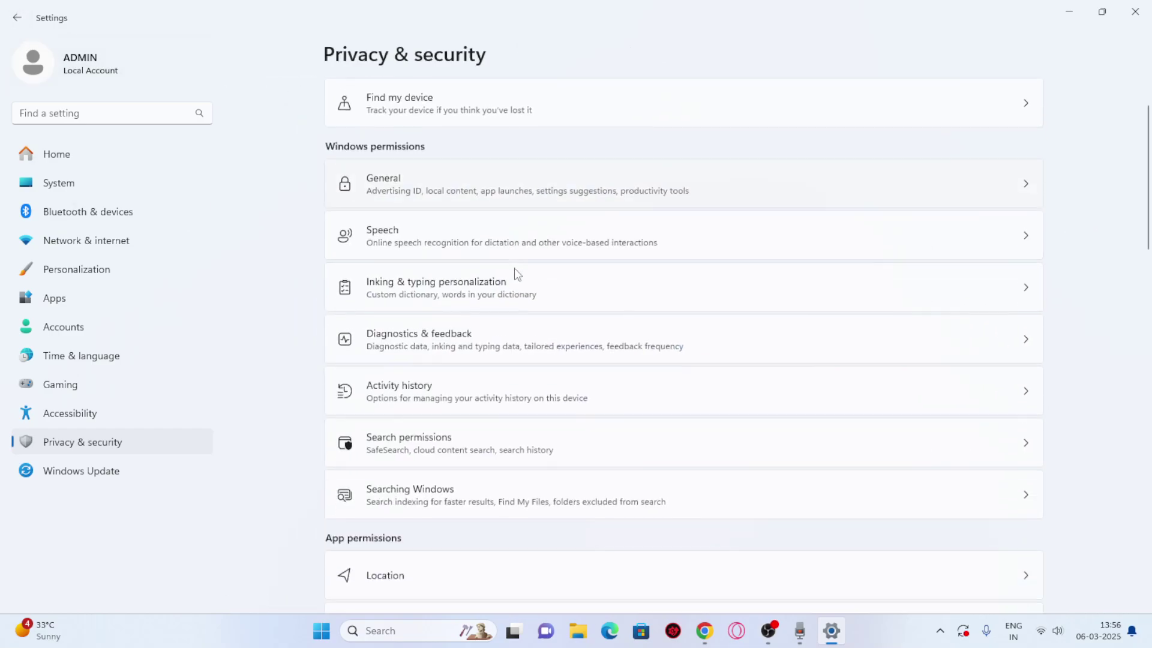
pyautogui.scroll(-8, 516, 273)
pyautogui.click(424, 212)
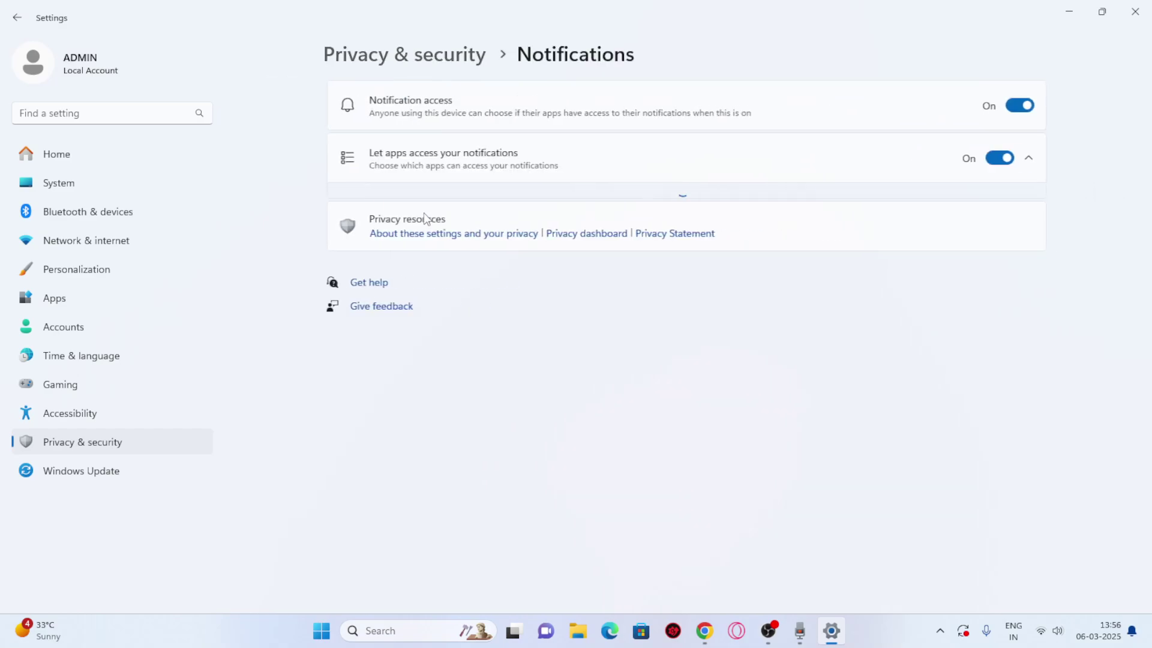
pyautogui.click(1026, 105)
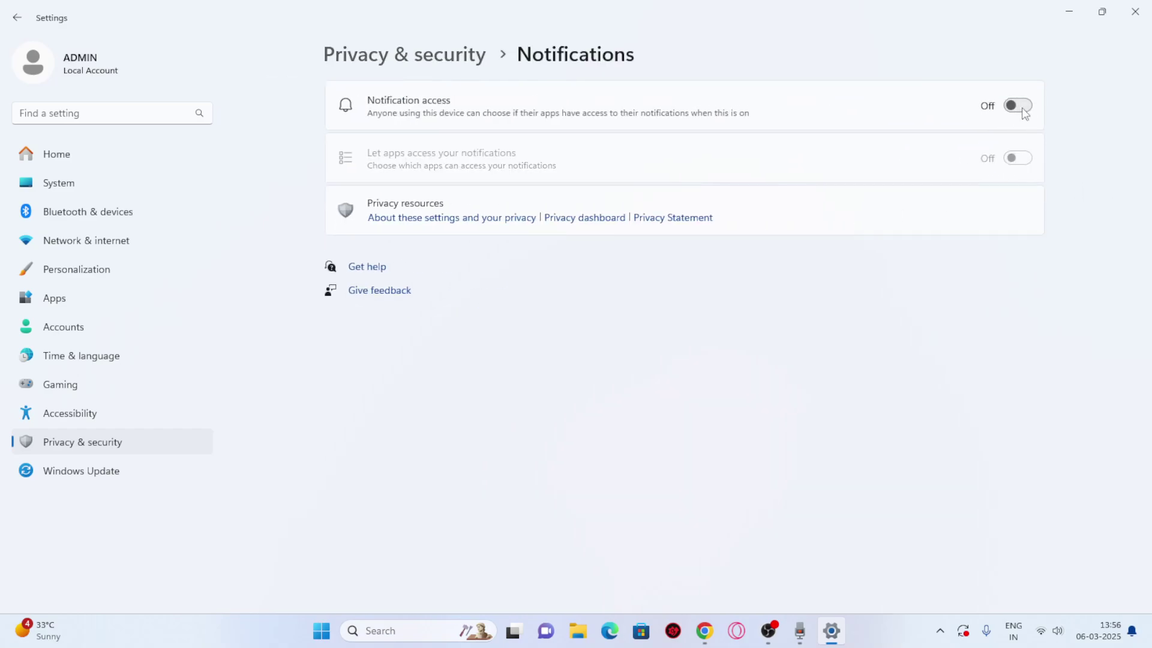
# Step: Check the Account info permissions and which apps can access the account info
pyautogui.click(21, 19)
pyautogui.scroll(-10, 489, 291)
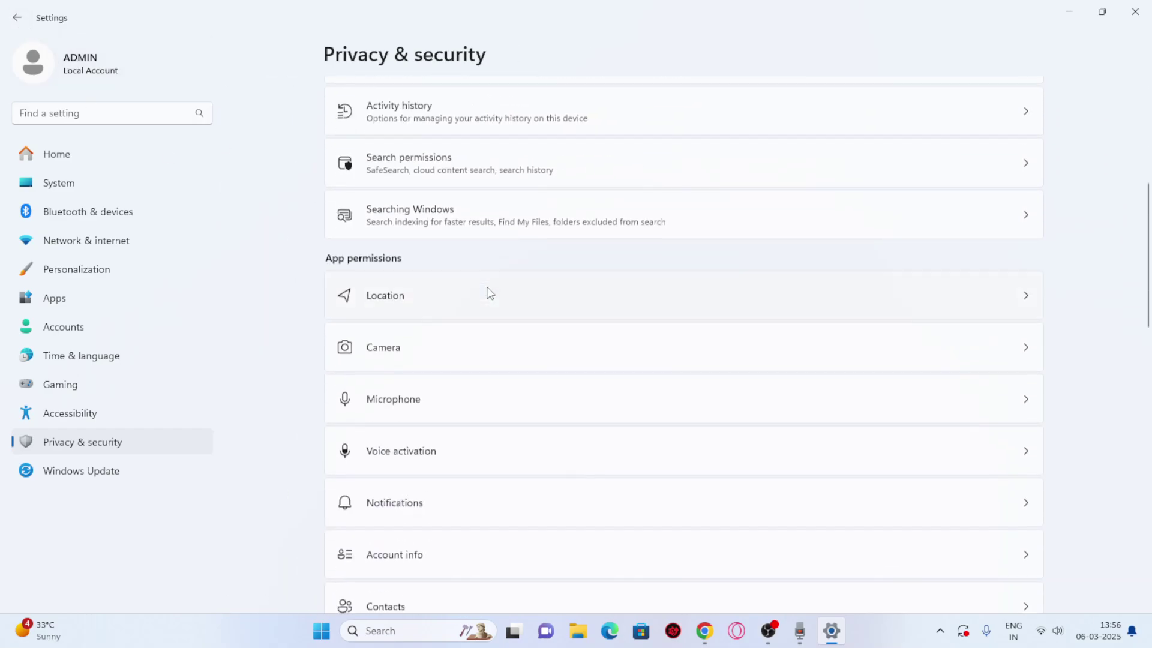
pyautogui.click(466, 268)
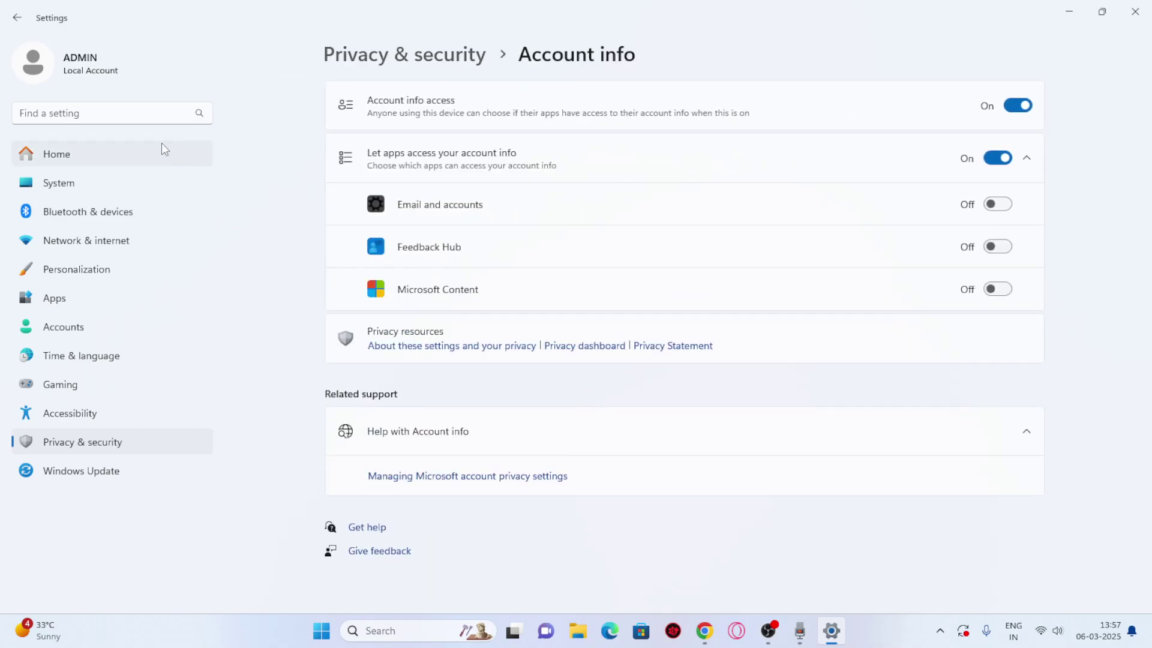
# Step: Review the remaining app permission categories in Privacy & security, from Contacts and Calendar to the folder and file system permissions
pyautogui.click(17, 18)
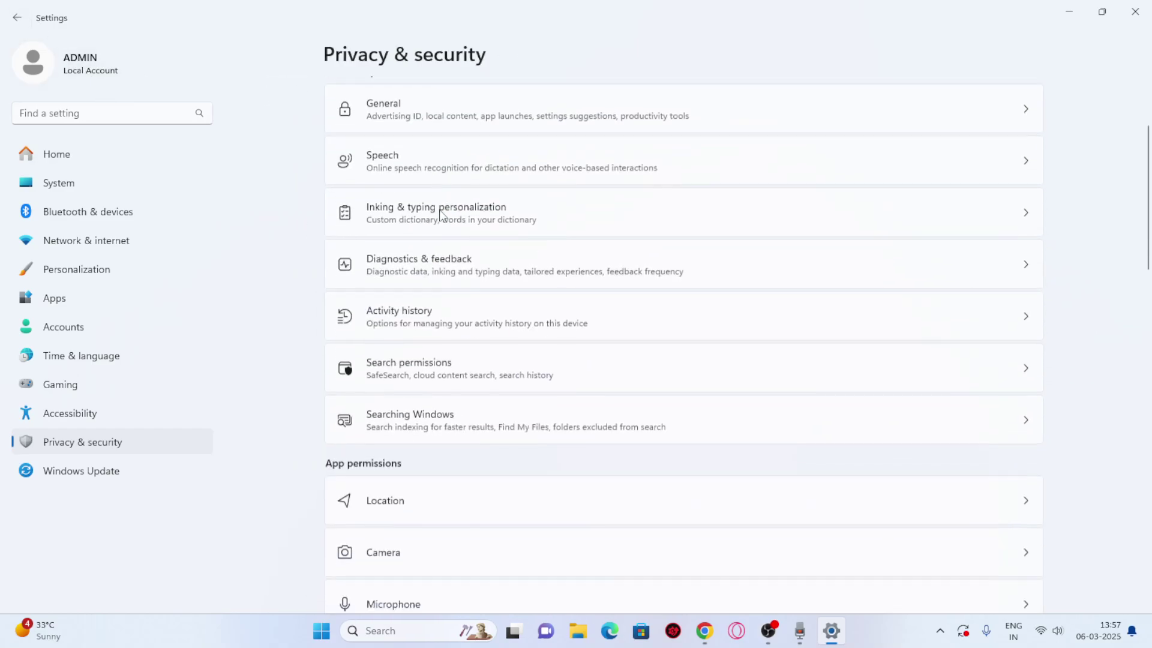
pyautogui.scroll(-4, 442, 216)
pyautogui.scroll(-5, 442, 216)
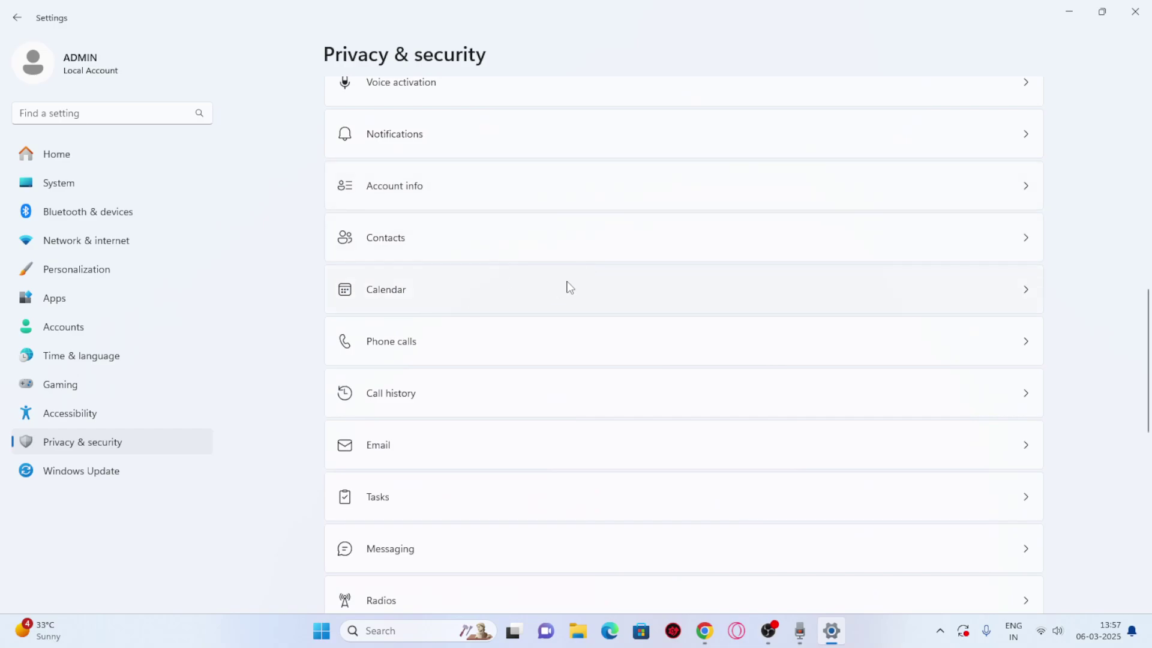
pyautogui.scroll(-3, 467, 294)
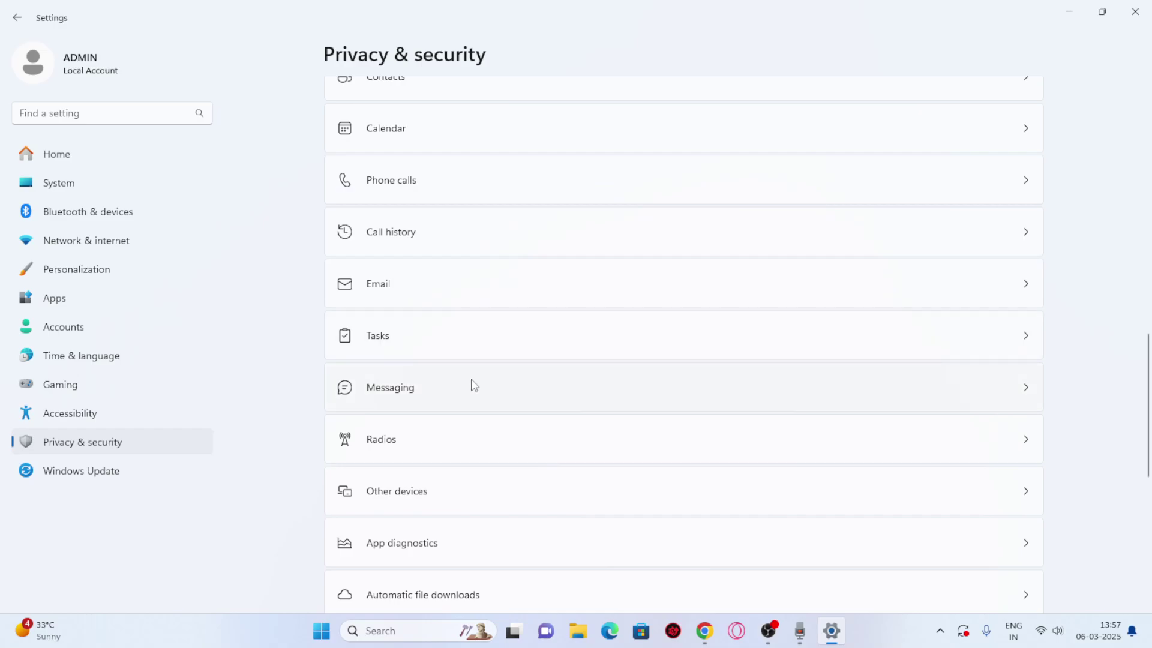
pyautogui.scroll(-3, 534, 264)
pyautogui.scroll(-5, 585, 427)
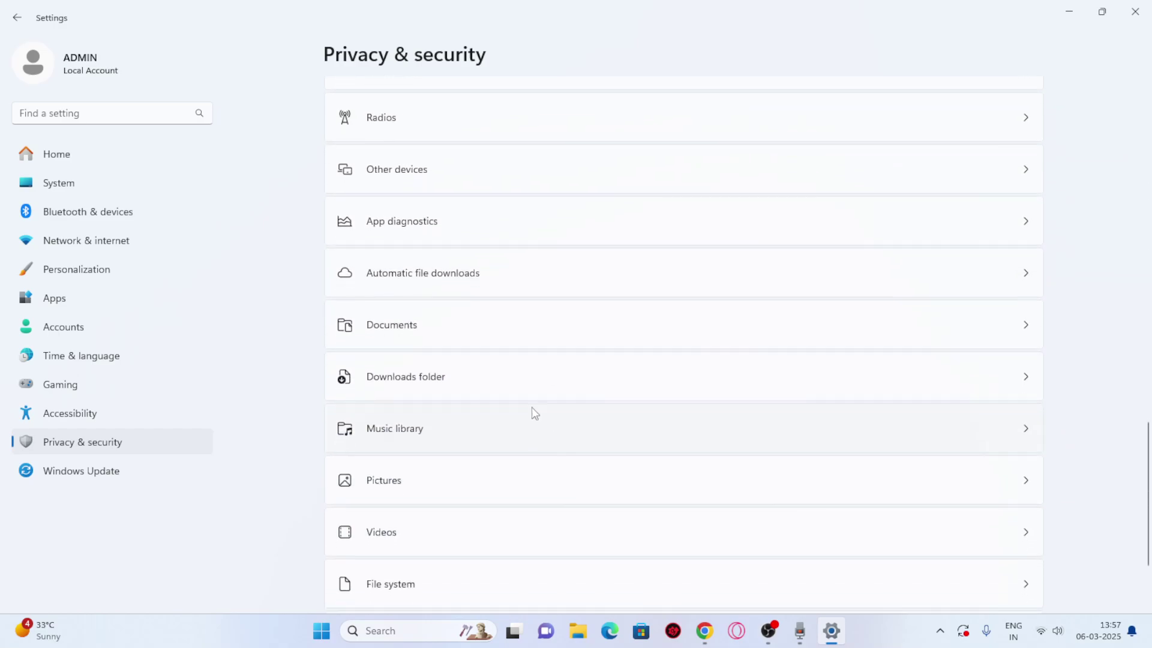
pyautogui.scroll(11, 529, 337)
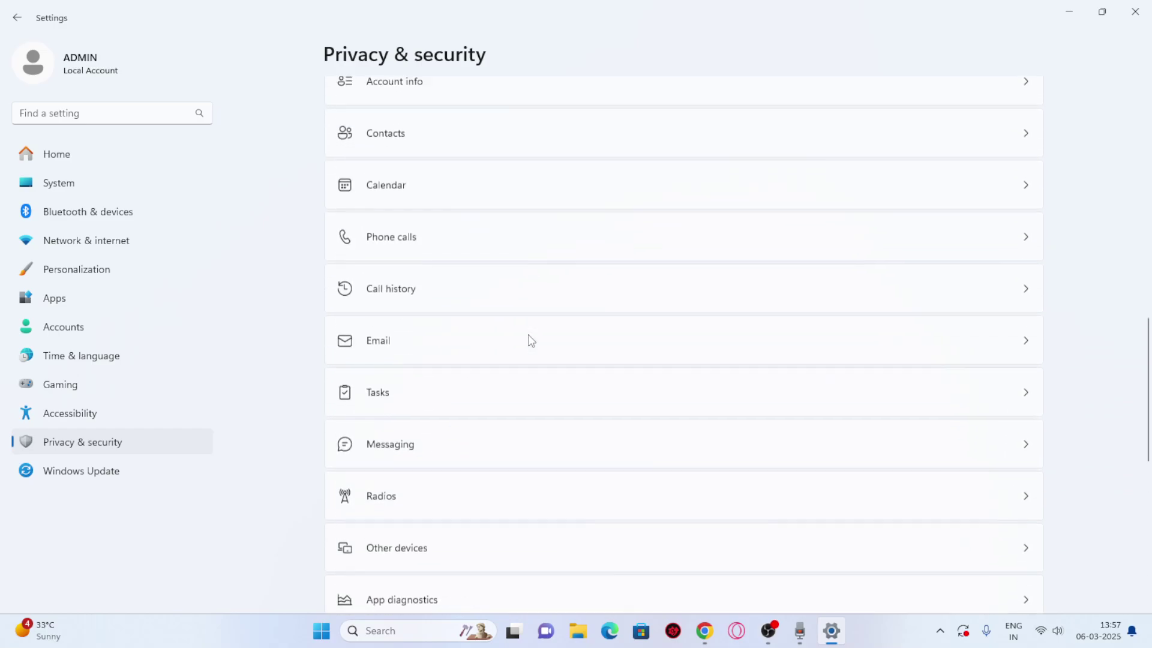
pyautogui.scroll(4, 529, 336)
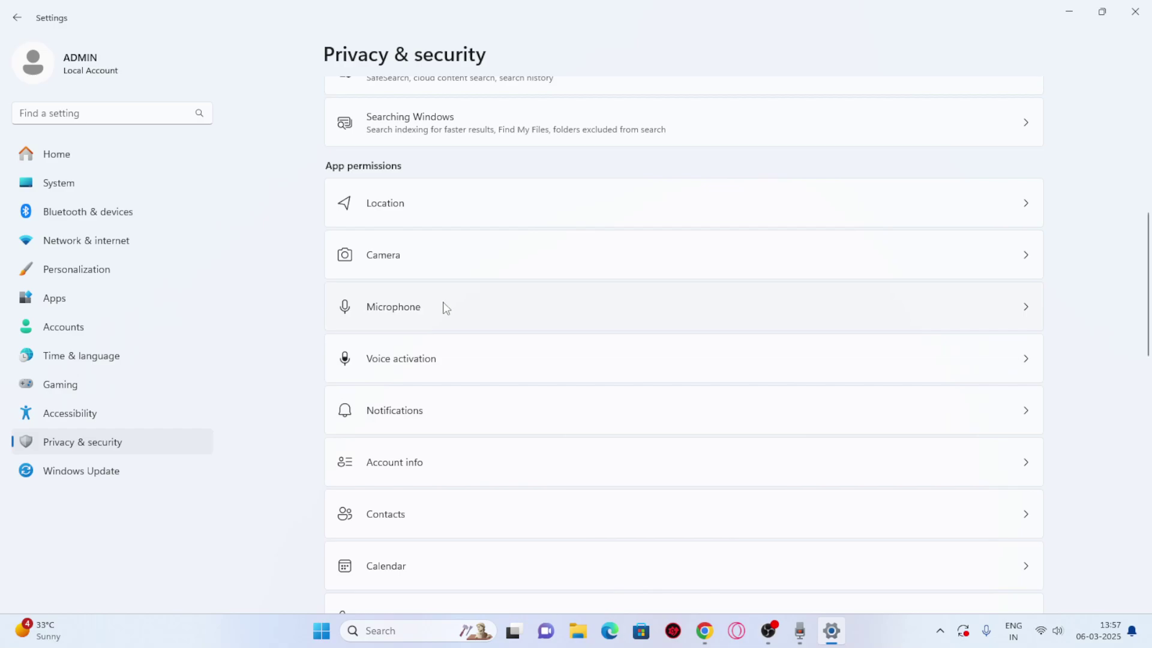
pyautogui.scroll(-3, 585, 336)
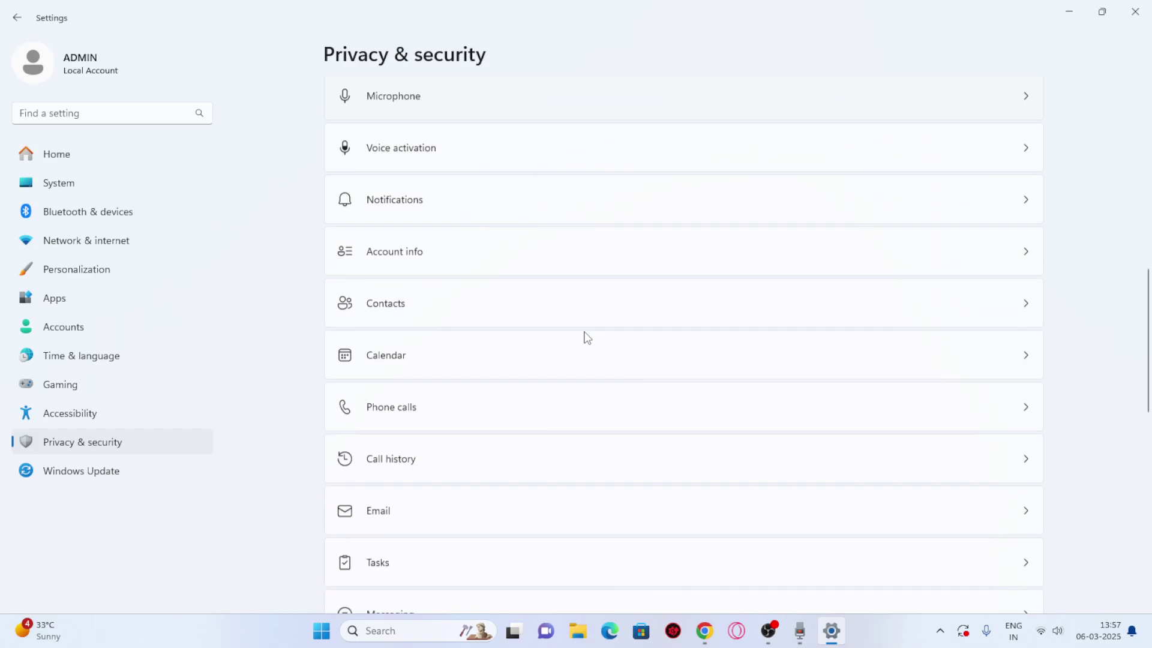
pyautogui.scroll(4, 585, 336)
pyautogui.scroll(4, 587, 337)
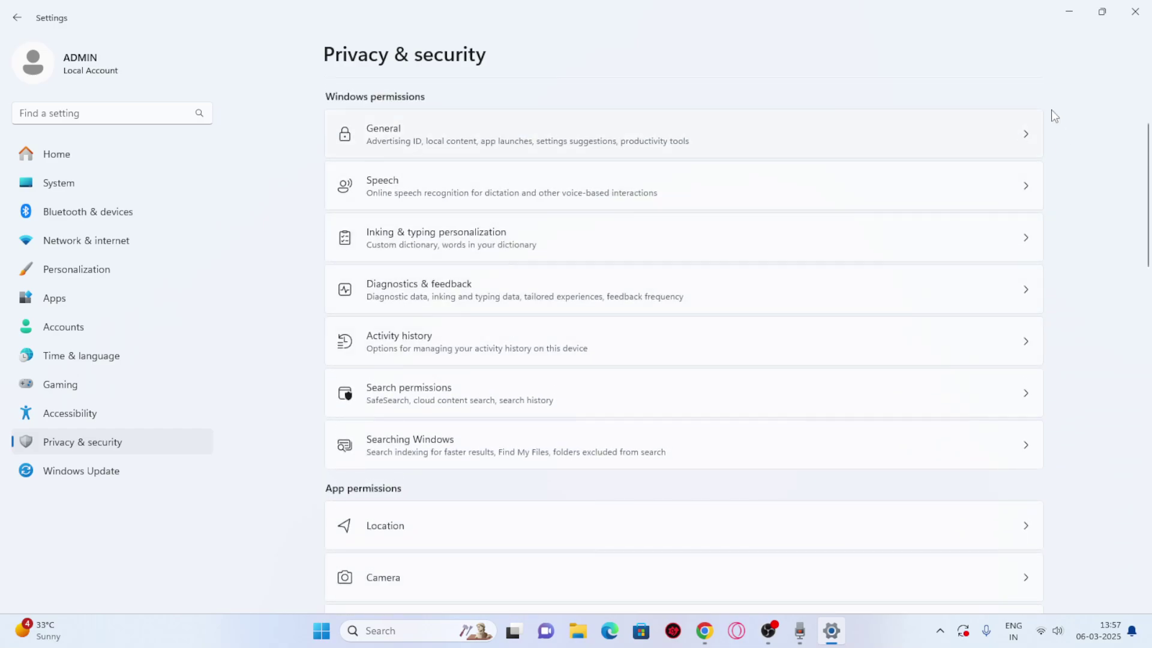
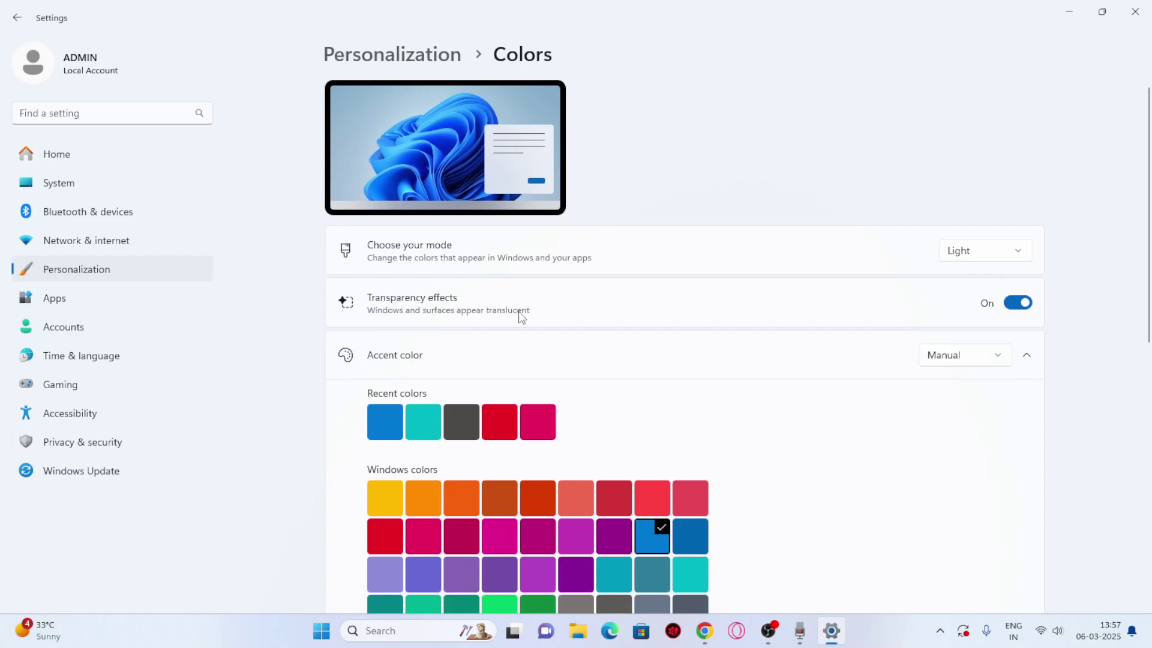
# Step: Turn off Transparency effects in the Personalization Colors settings and close Settings
pyautogui.click(1013, 302)
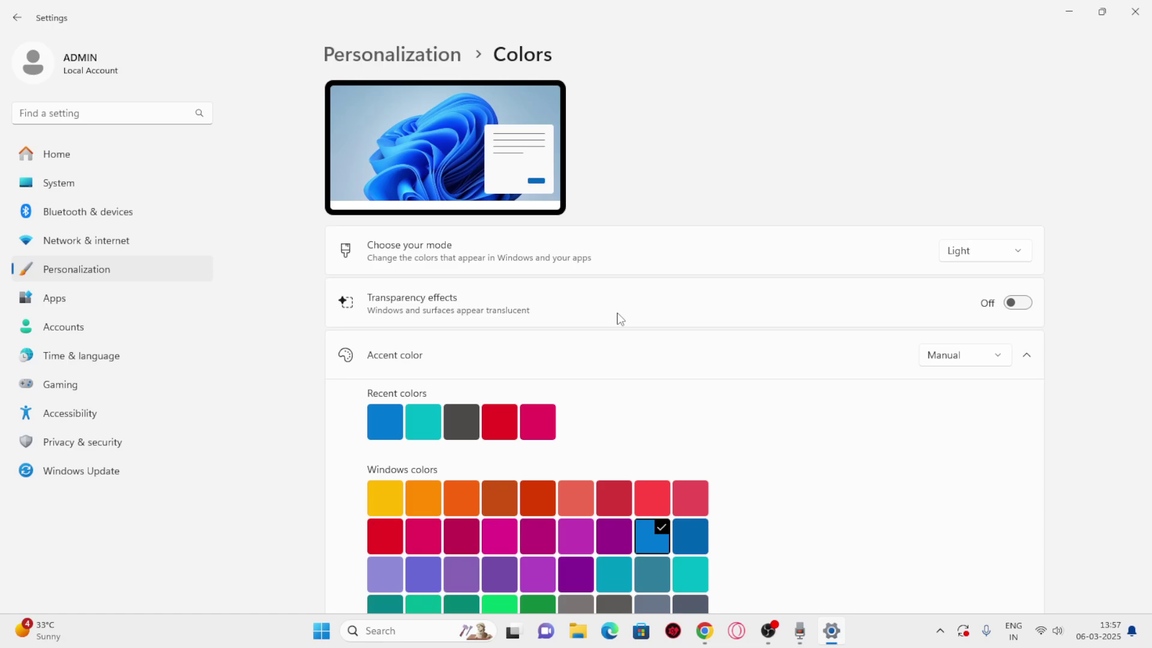
pyautogui.click(1134, 8)
# Step: Find and open sysdm.cpl through Windows search, and bring up the Performance Options from the advanced system properties
pyautogui.click(393, 619)
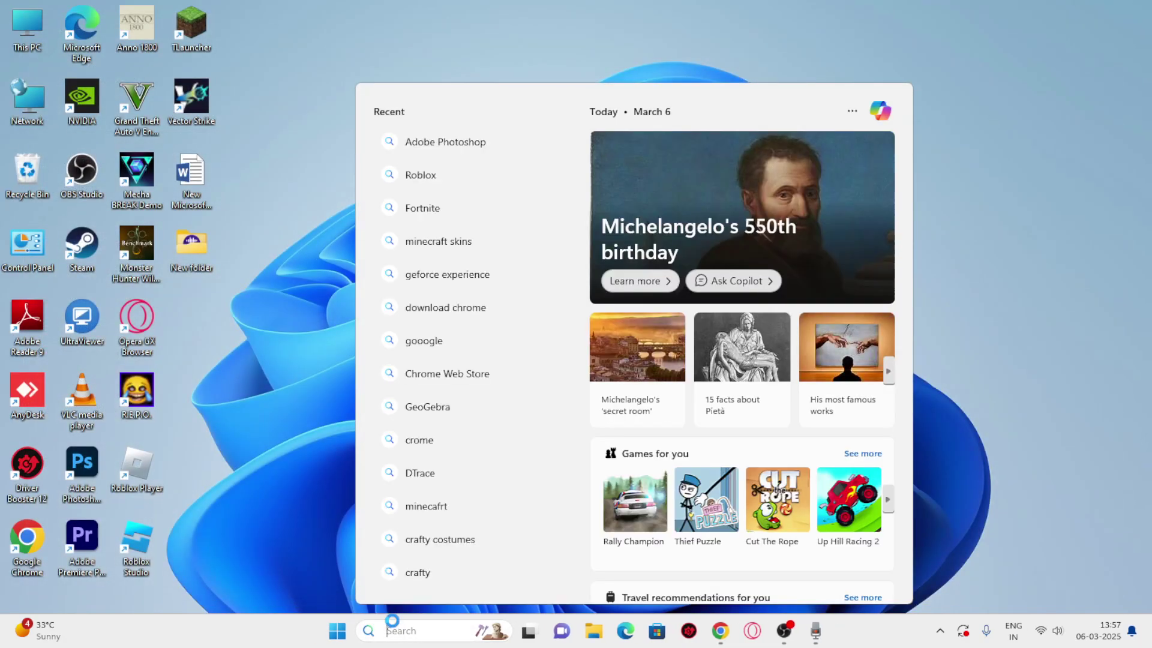
pyautogui.write('s')
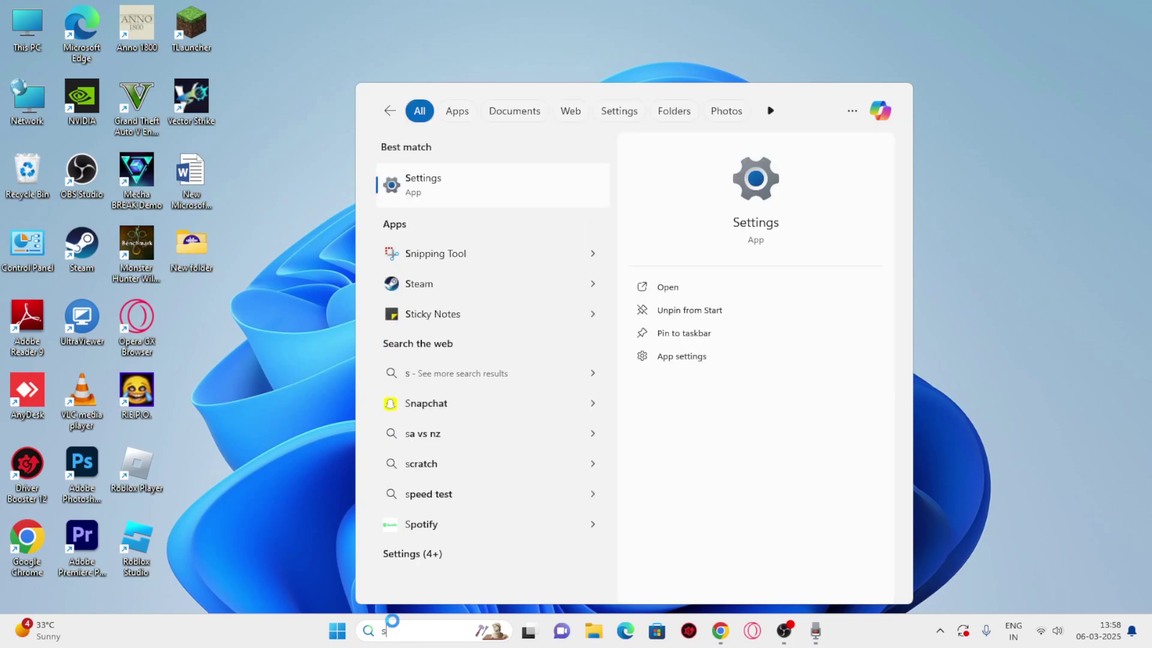
pyautogui.write('ys')
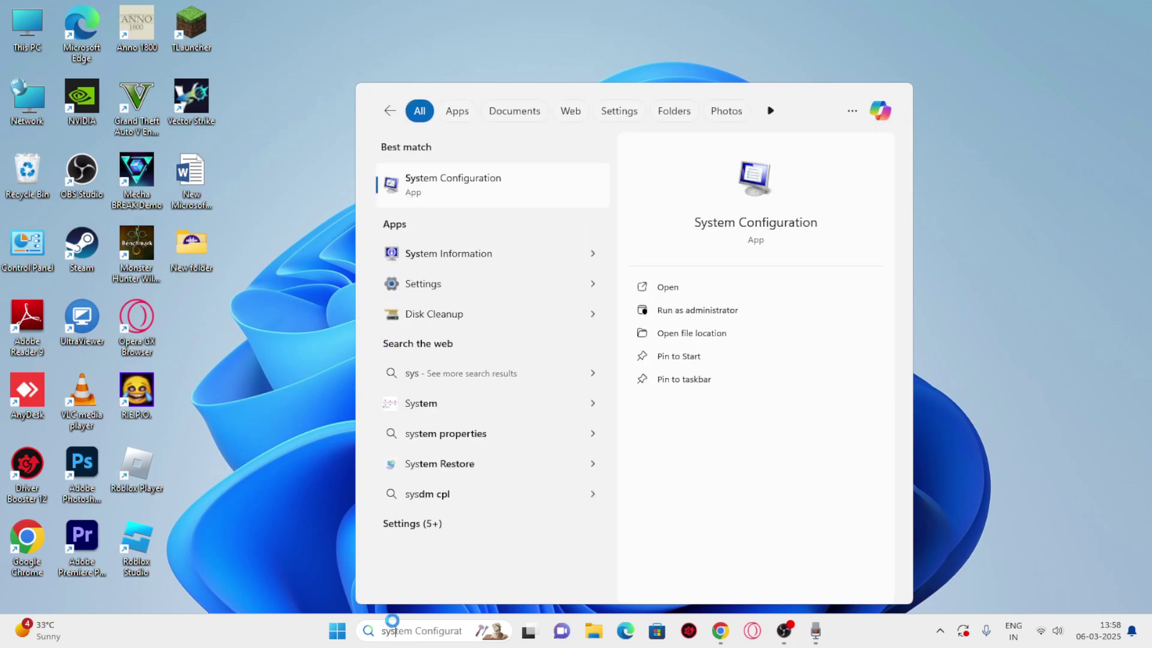
pyautogui.write('dm.cpl')
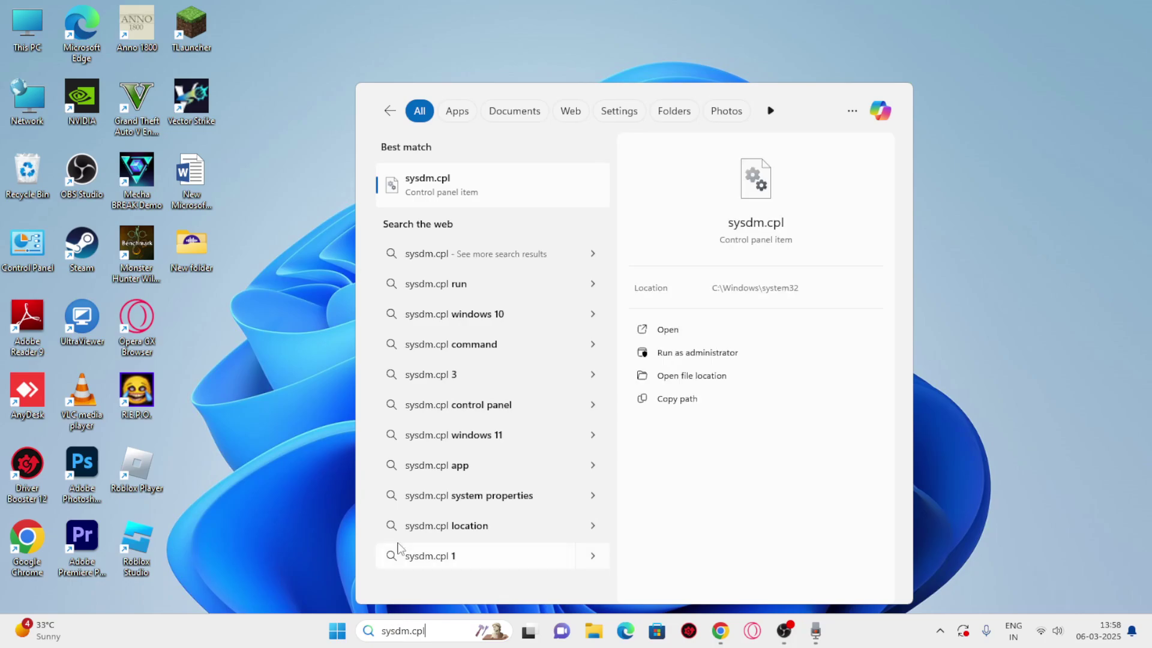
pyautogui.click(435, 199)
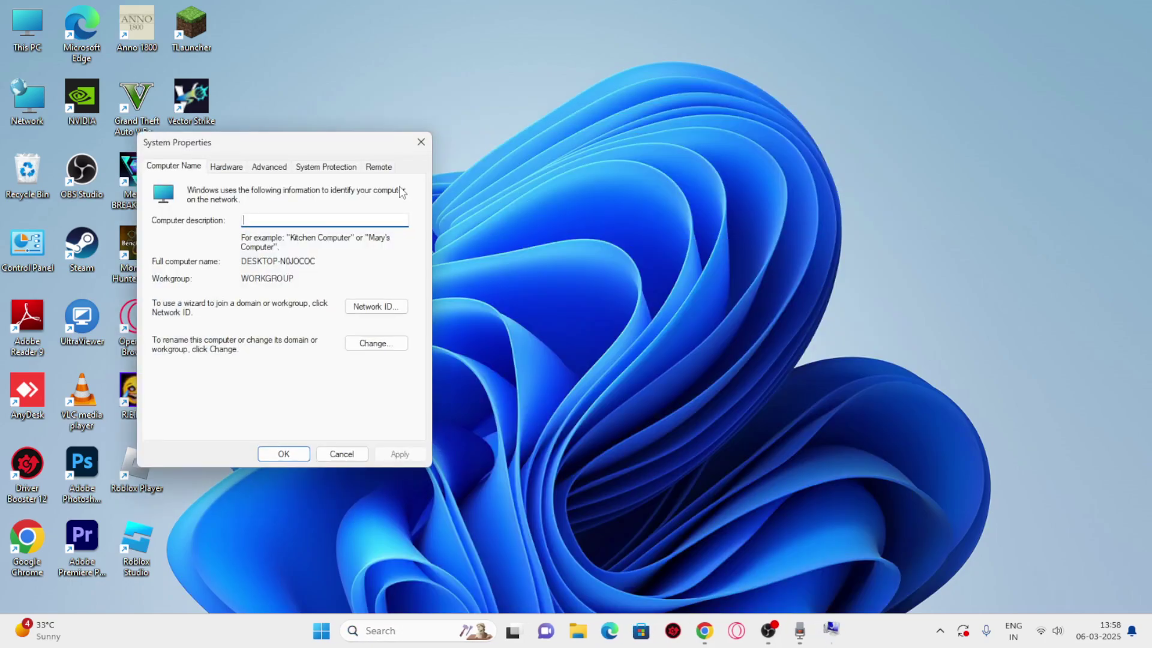
pyautogui.moveTo(344, 148); pyautogui.dragTo(571, 109)
pyautogui.click(505, 129)
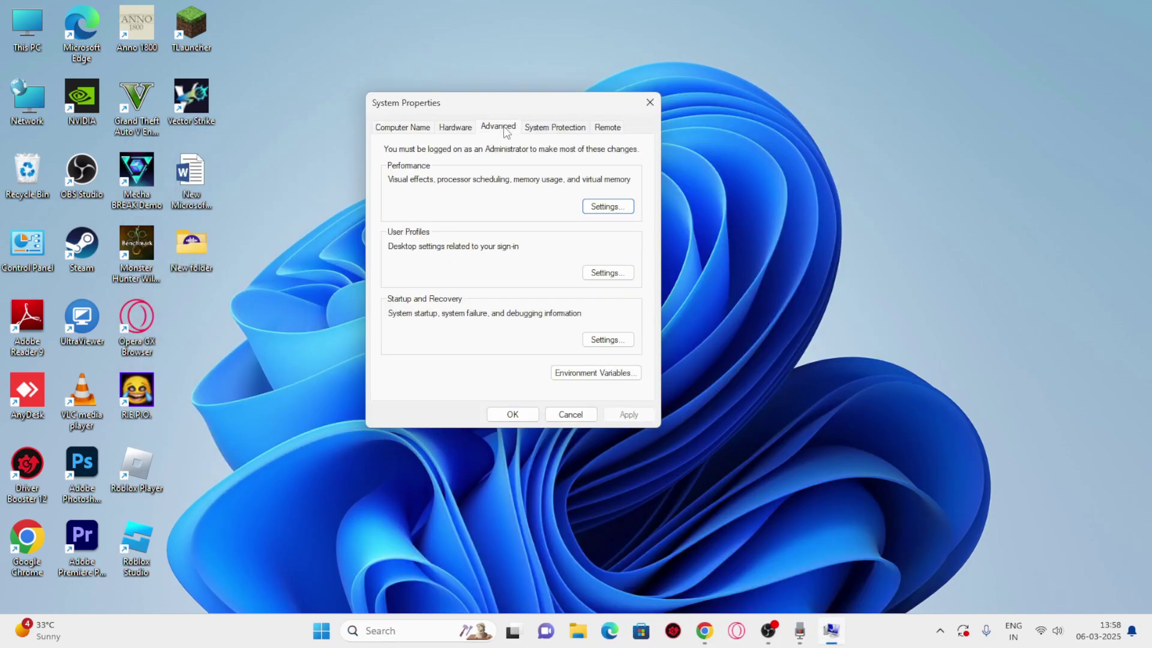
pyautogui.click(623, 205)
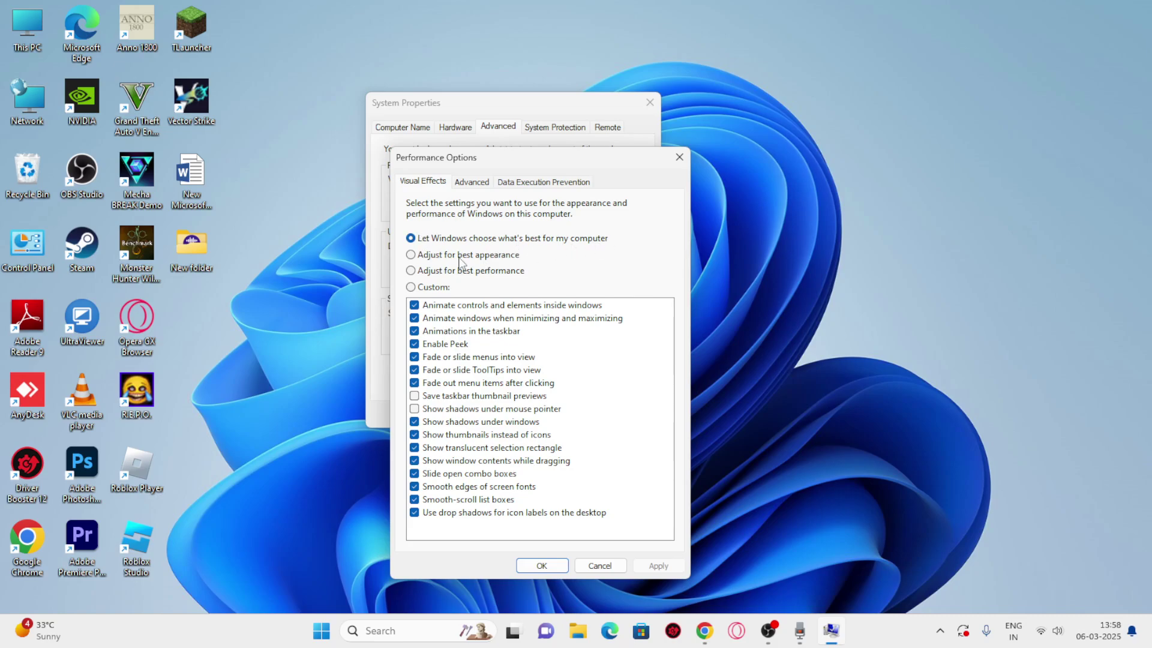
pyautogui.click(421, 271)
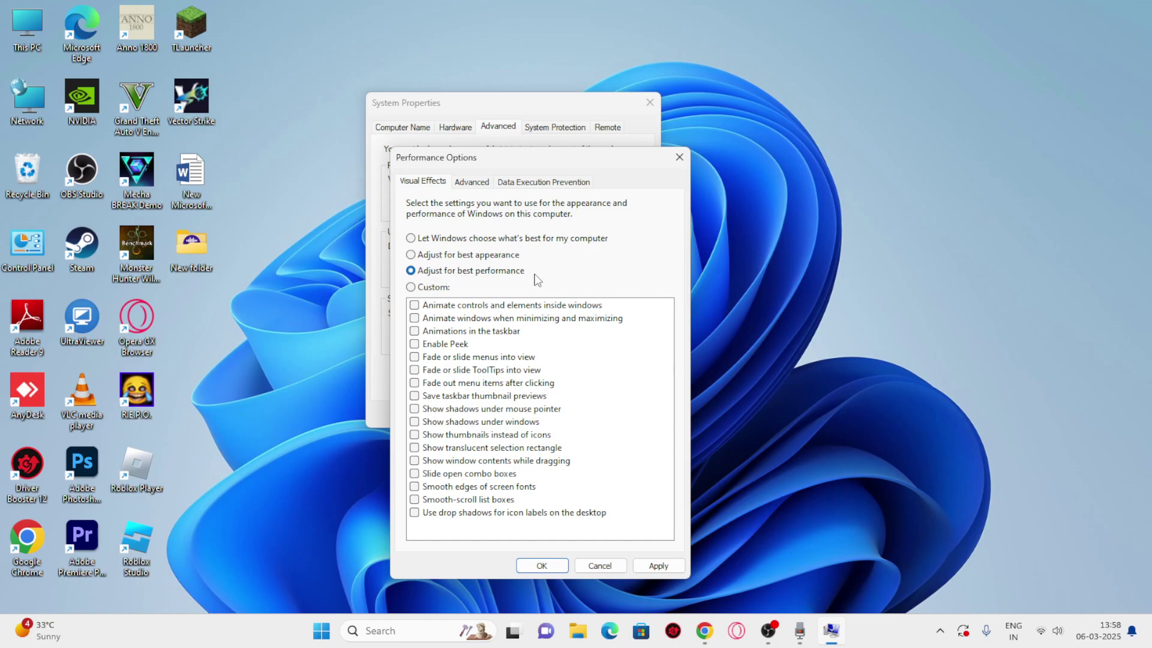
pyautogui.click(419, 435)
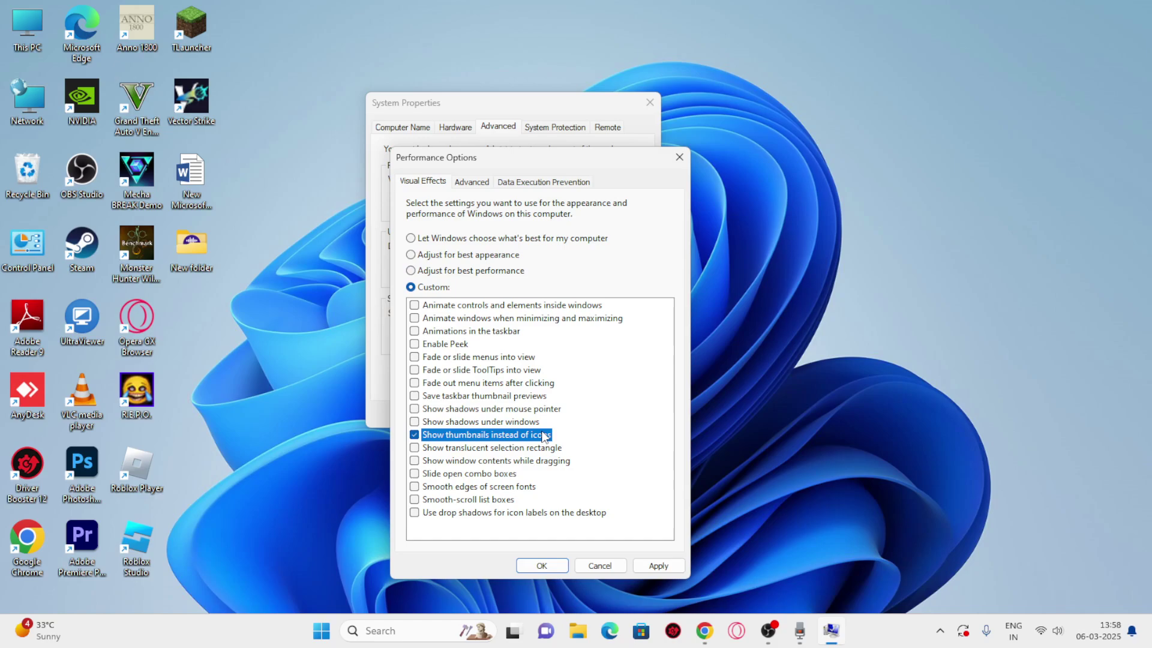
pyautogui.click(414, 487)
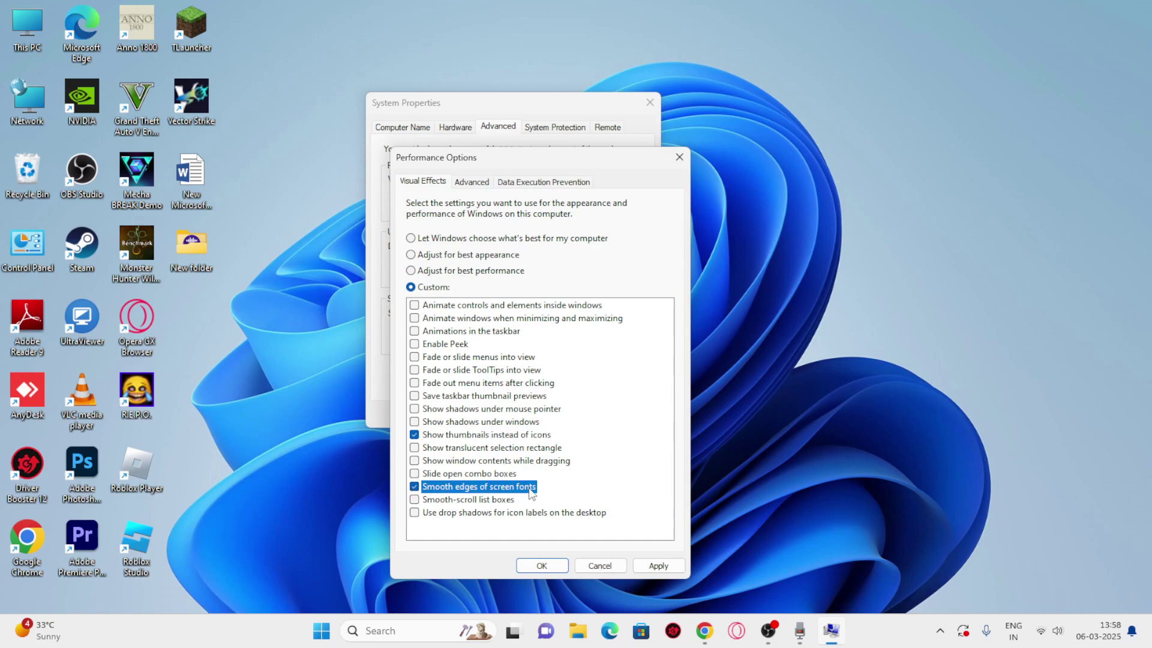
# Step: Adjust visual effects for best performance, re-enable only thumbnails instead of icons and smooth edges of screen fonts, then apply and close System Properties
pyautogui.click(411, 271)
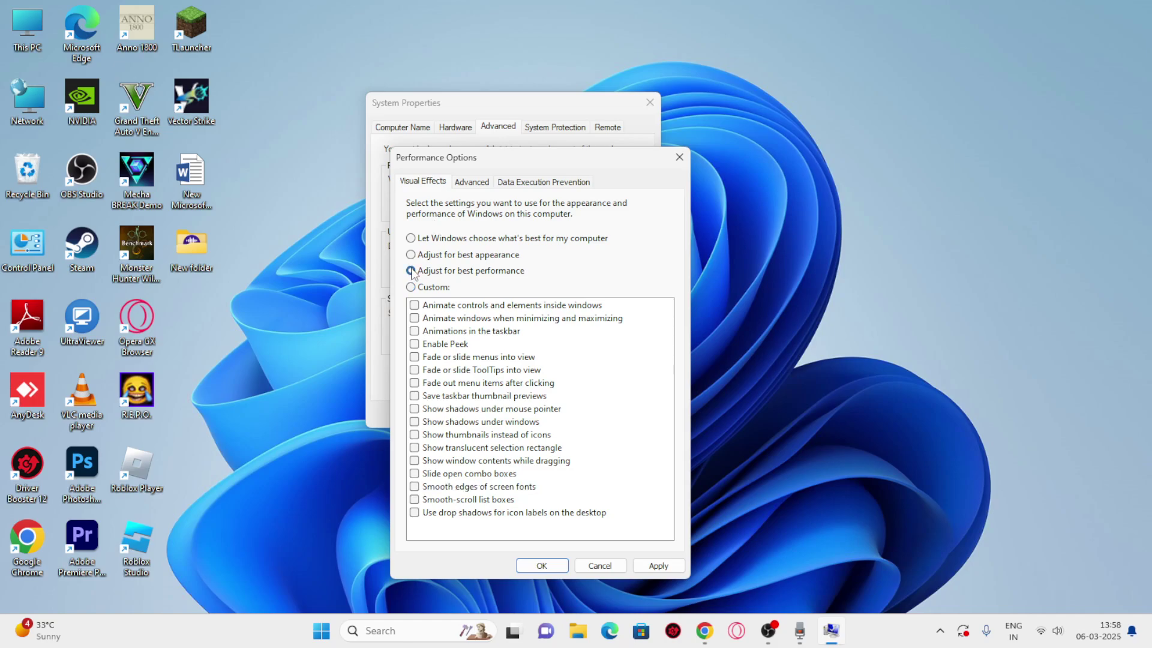
pyautogui.click(414, 435)
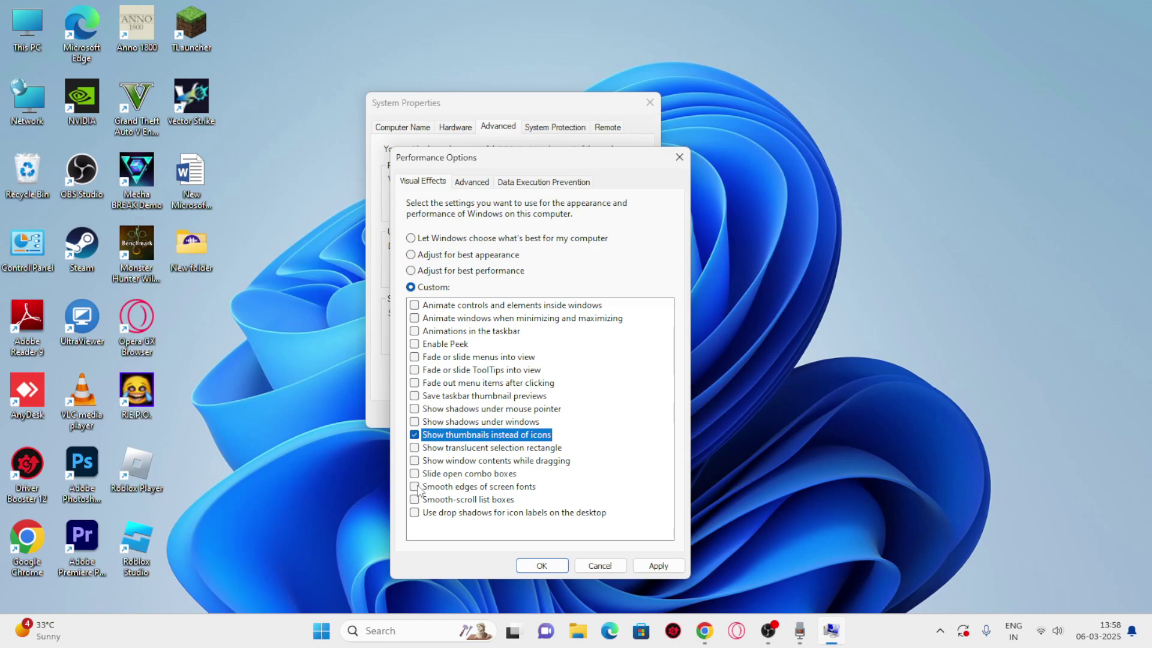
pyautogui.click(415, 486)
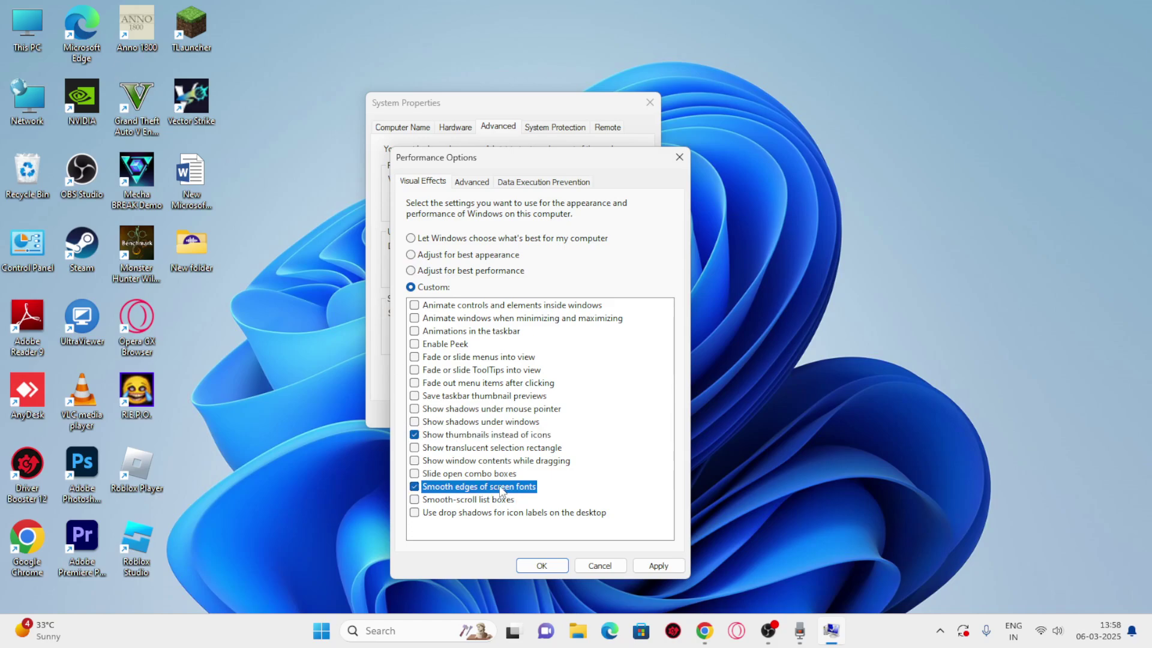
pyautogui.click(657, 565)
pyautogui.click(543, 567)
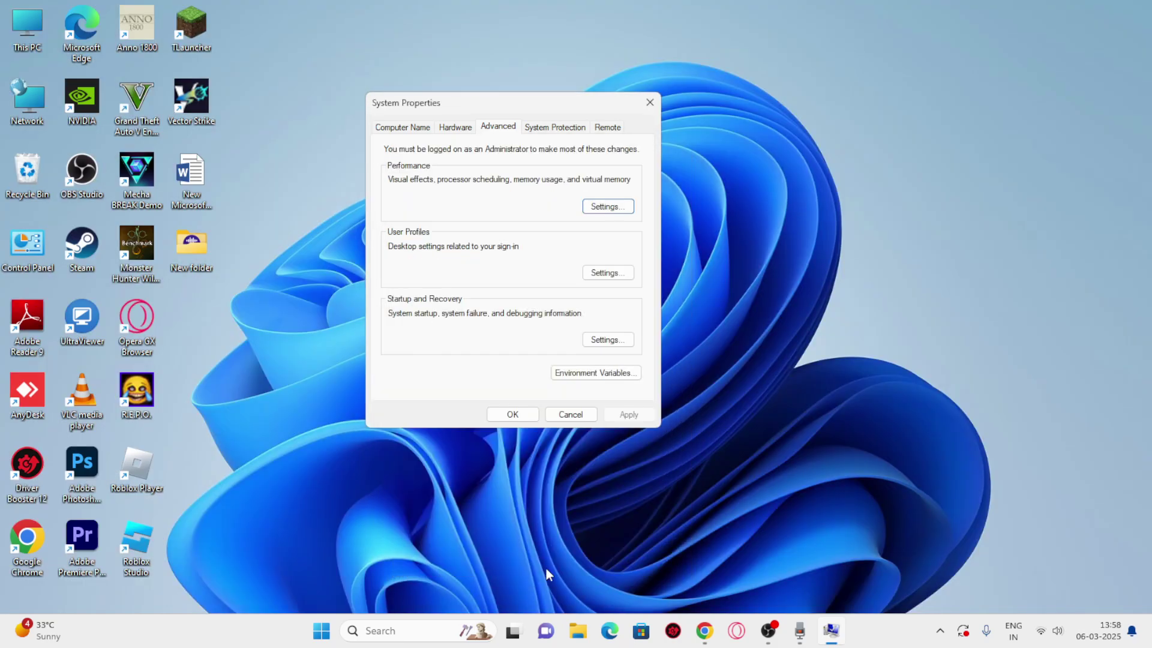
pyautogui.click(511, 412)
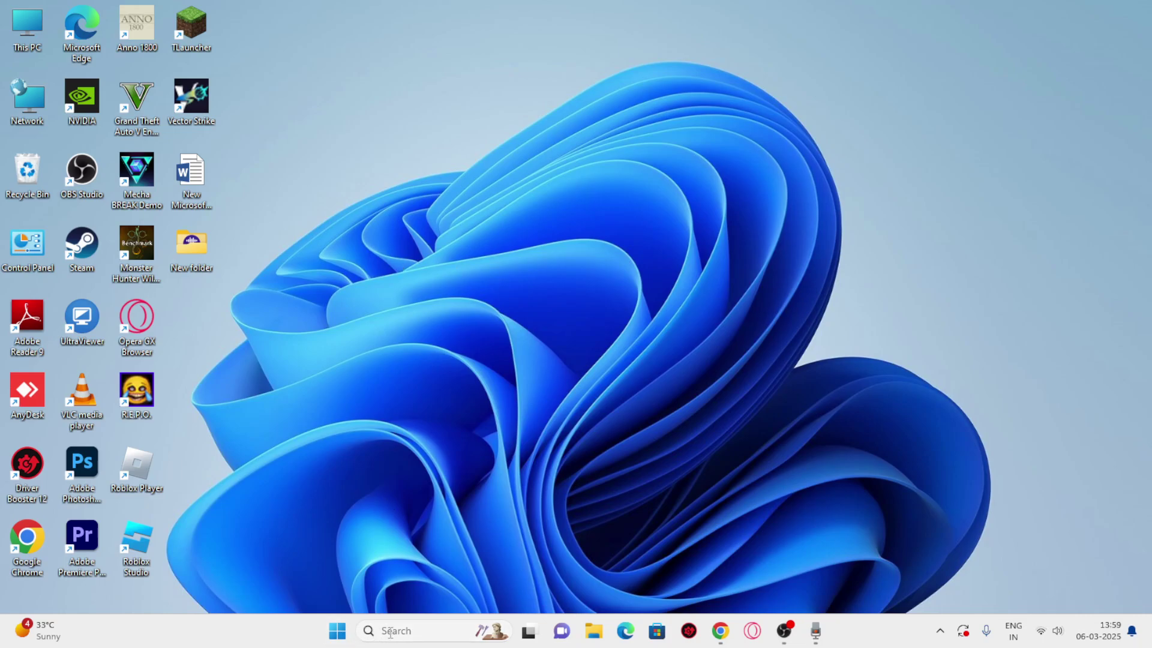
# Step: Open Task Manager's list of startup apps and maximize the window
pyautogui.rightClick(333, 630)
pyautogui.click(325, 456)
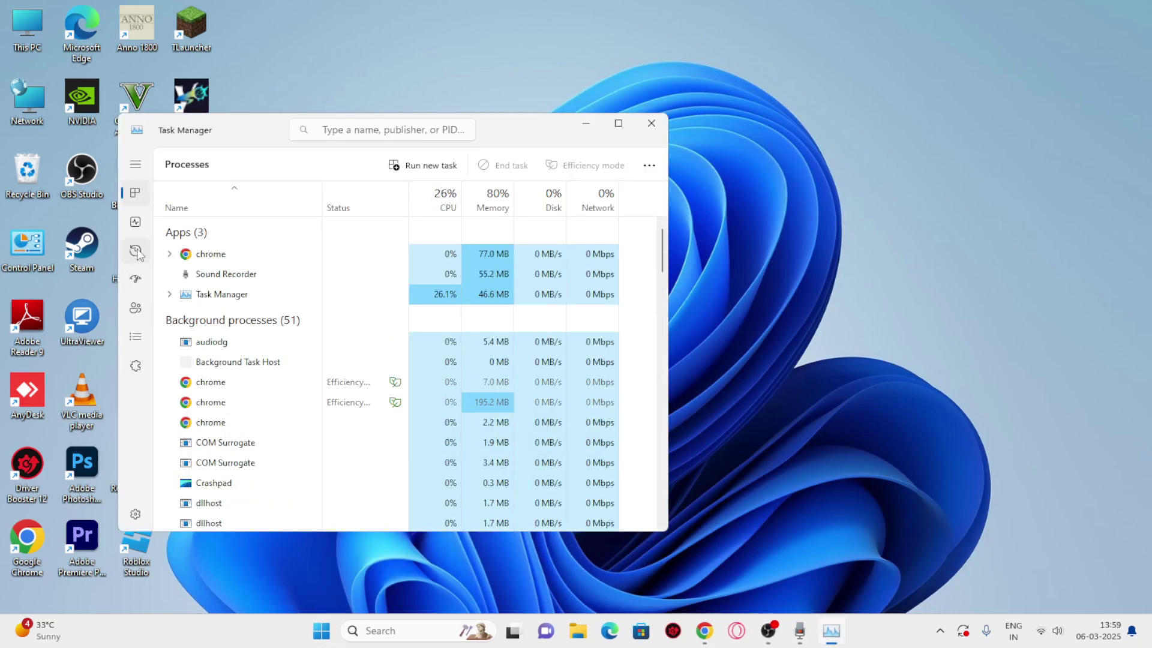
pyautogui.click(135, 282)
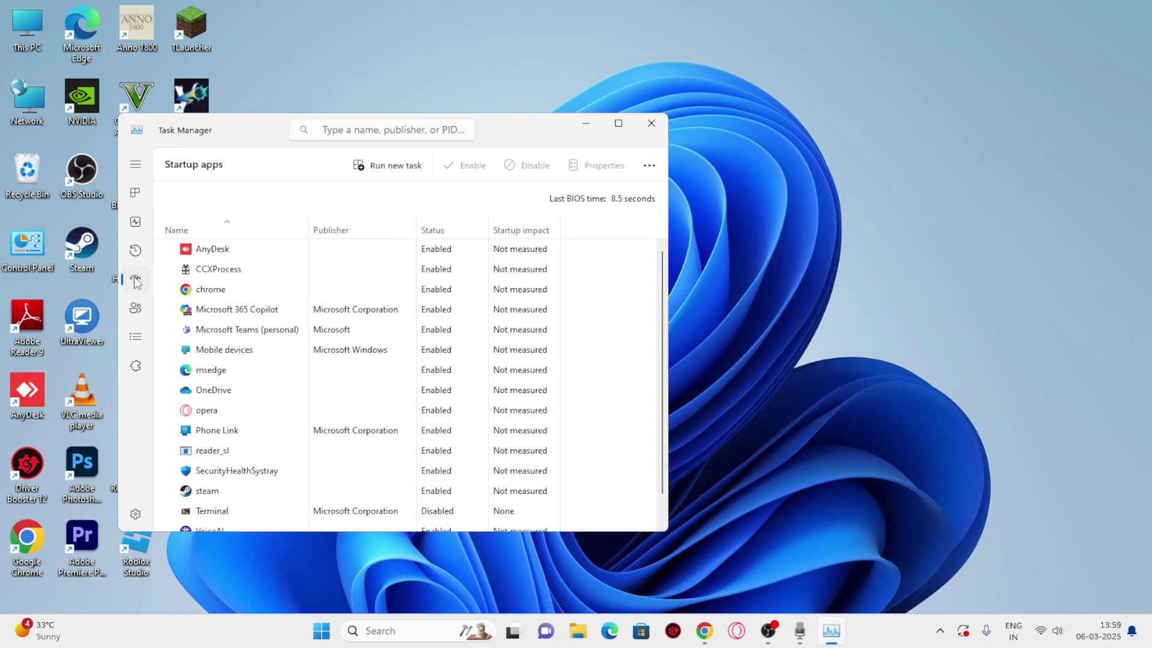
pyautogui.click(617, 124)
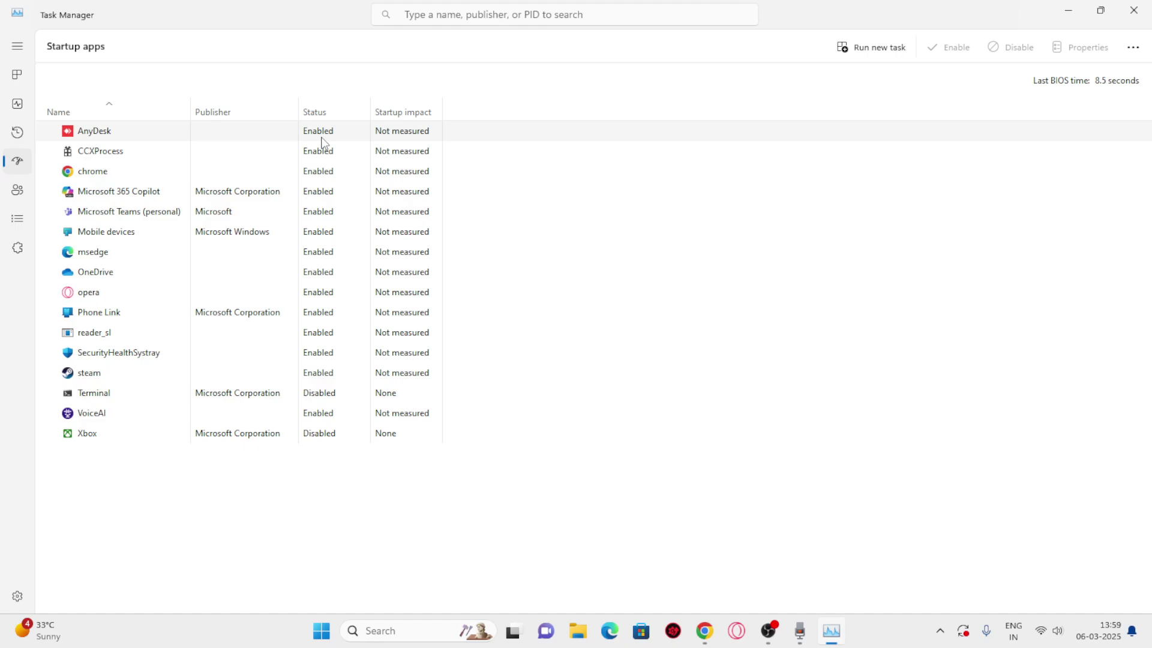
# Step: Disable the startup apps AnyDesk, CCXProcess, Microsoft 365 Copilot, Microsoft Teams (personal) and Mobile devices
pyautogui.rightClick(106, 133)
pyautogui.click(136, 144)
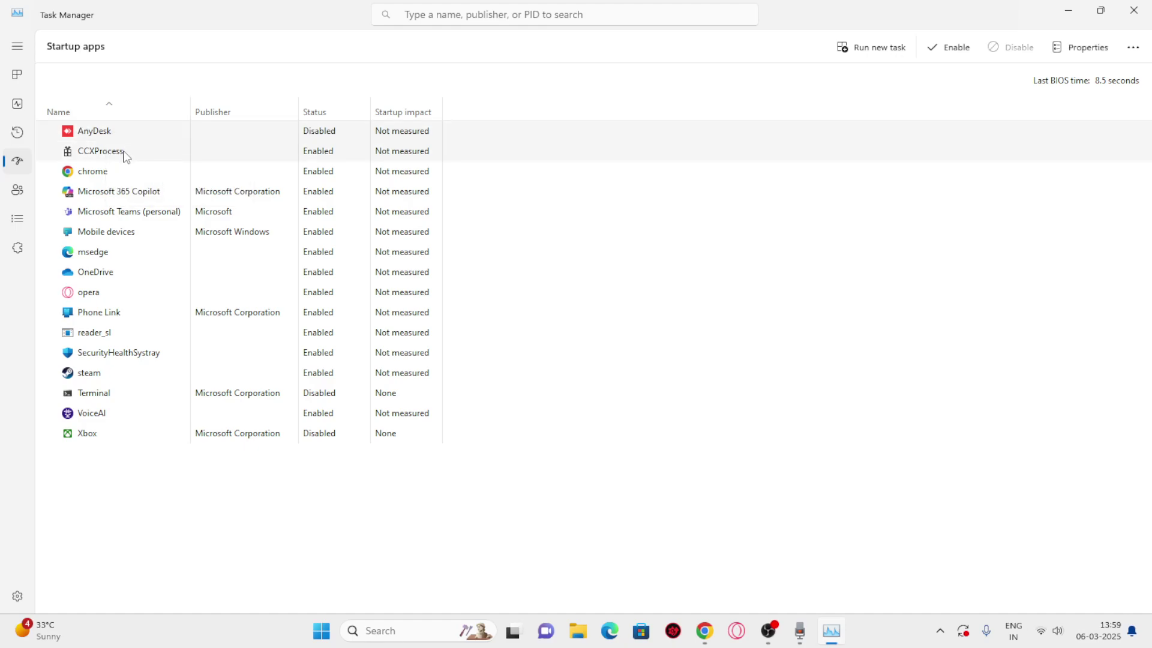
pyautogui.rightClick(123, 151)
pyautogui.click(131, 184)
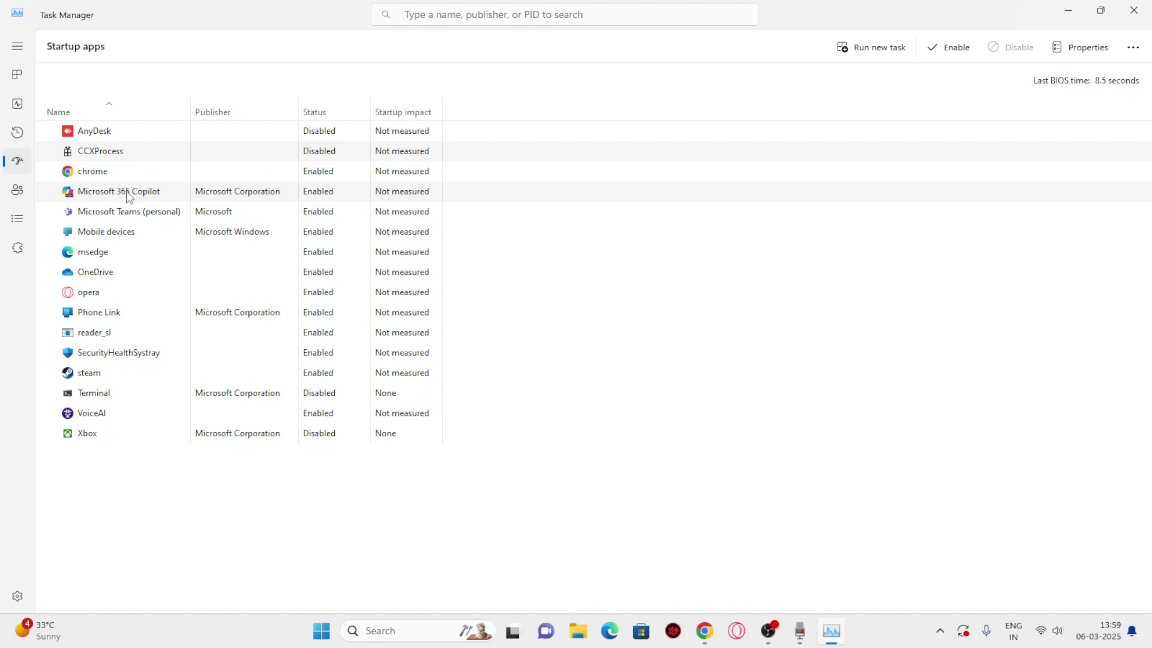
pyautogui.rightClick(128, 197)
pyautogui.click(134, 207)
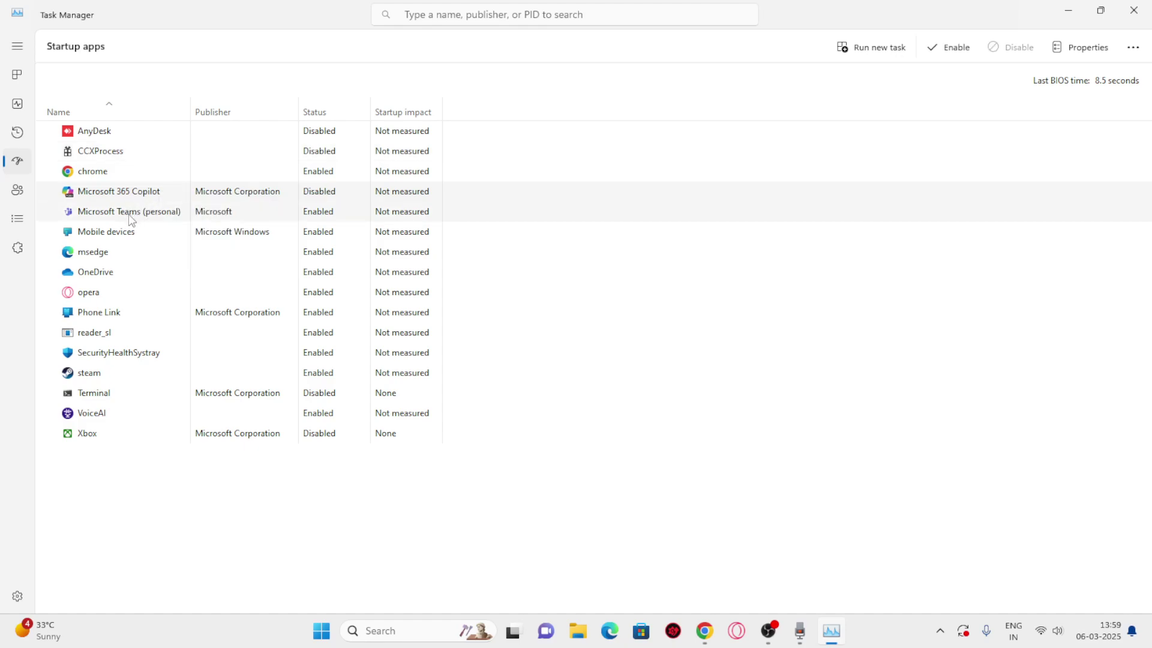
pyautogui.rightClick(130, 218)
pyautogui.click(158, 224)
pyautogui.rightClick(134, 234)
pyautogui.click(137, 258)
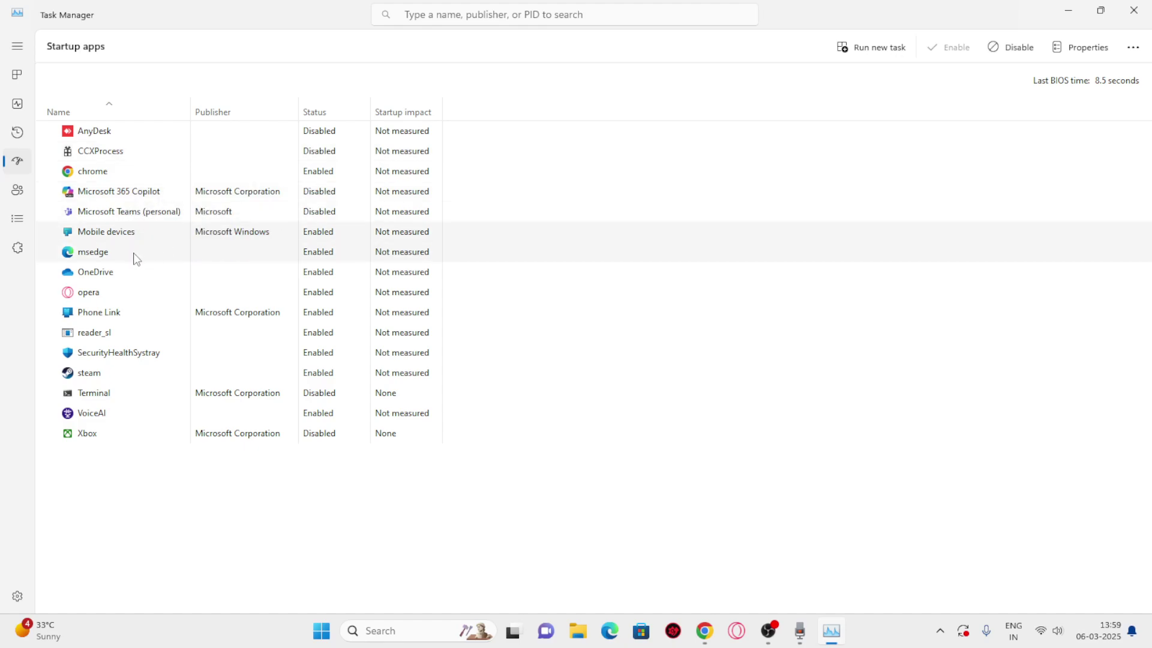
# Step: Disable the startup apps msedge, OneDrive, opera, Phone Link and reader_sl
pyautogui.rightClick(138, 255)
pyautogui.click(158, 264)
pyautogui.rightClick(119, 274)
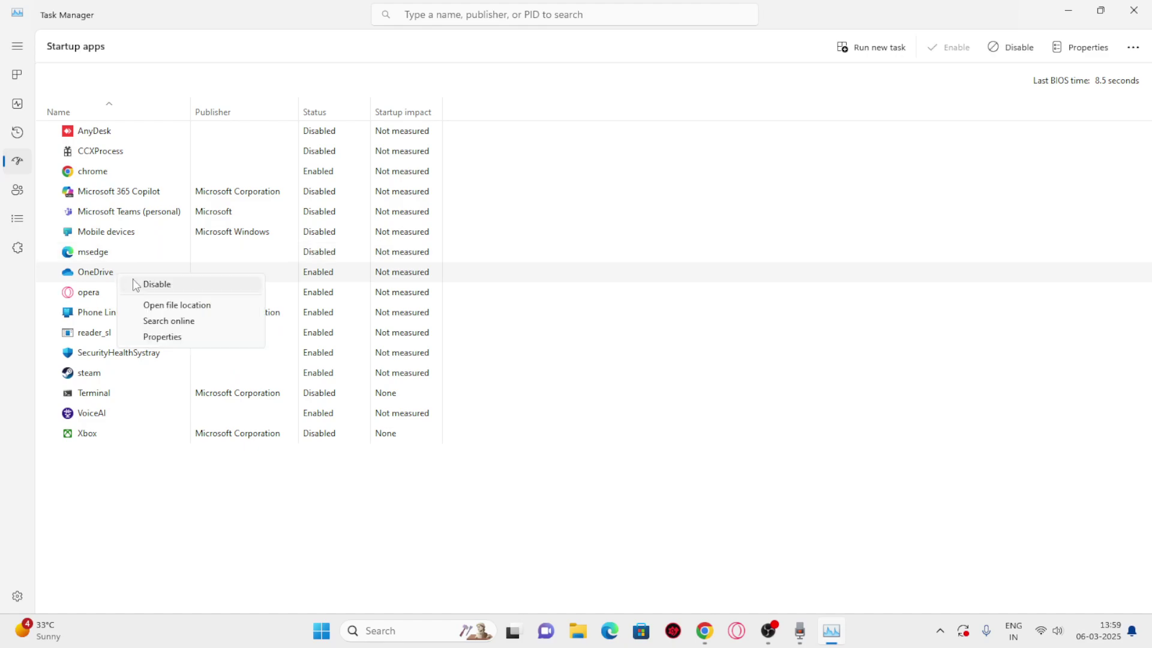
pyautogui.click(136, 284)
pyautogui.rightClick(137, 293)
pyautogui.click(134, 312)
pyautogui.rightClick(126, 313)
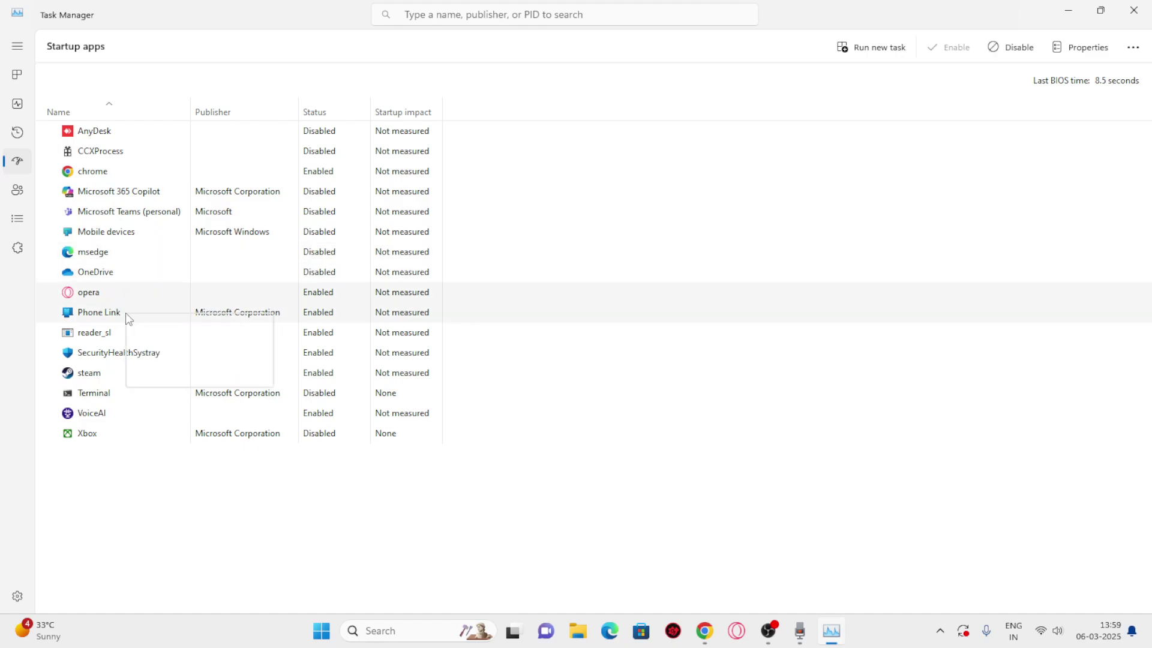
pyautogui.click(151, 323)
pyautogui.rightClick(133, 334)
pyautogui.click(139, 348)
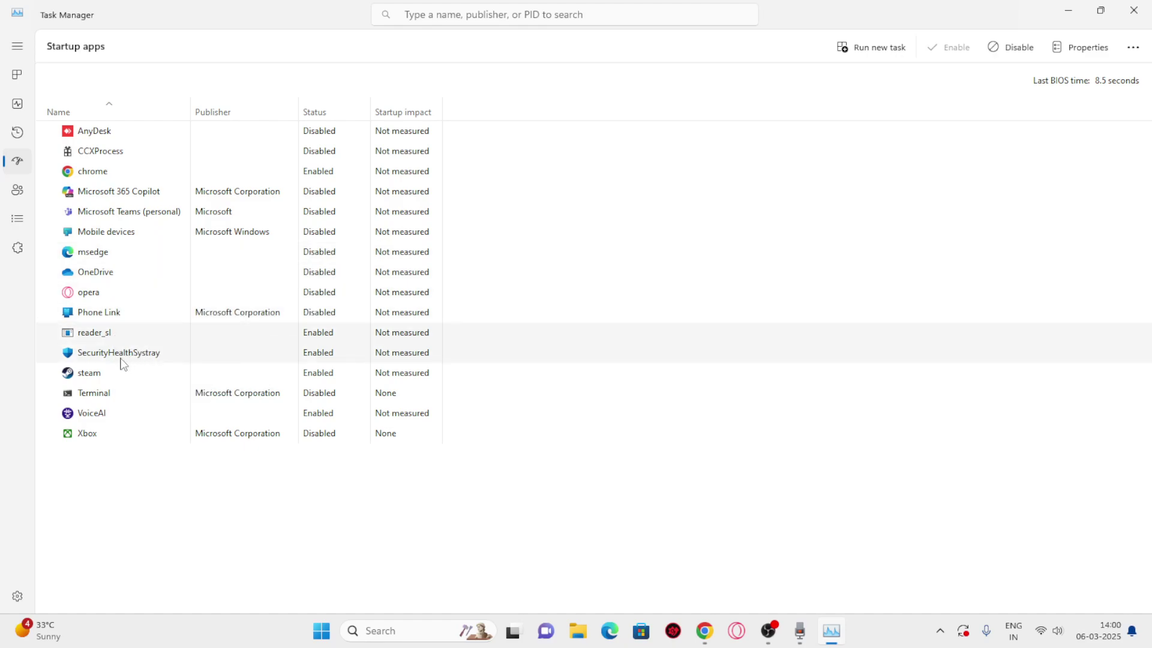
# Step: Disable the startup app SecurityHealthSystray, leave Terminal and Xbox disabled, and close Task Manager
pyautogui.rightClick(123, 359)
pyautogui.click(151, 364)
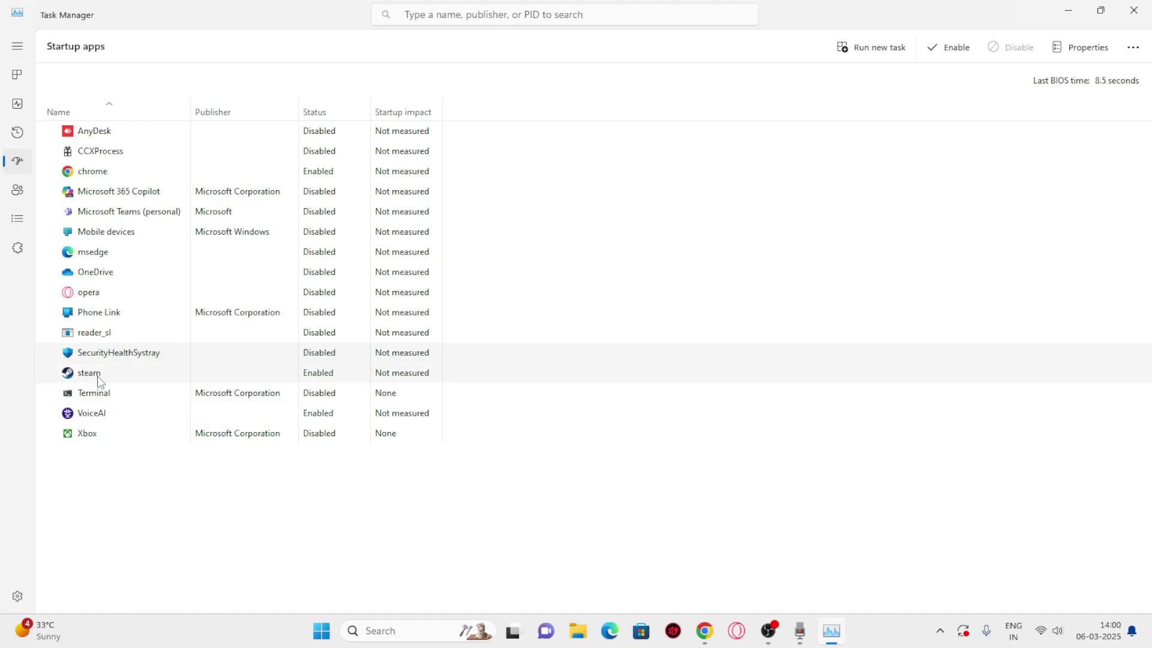
pyautogui.rightClick(115, 393)
pyautogui.click(130, 400)
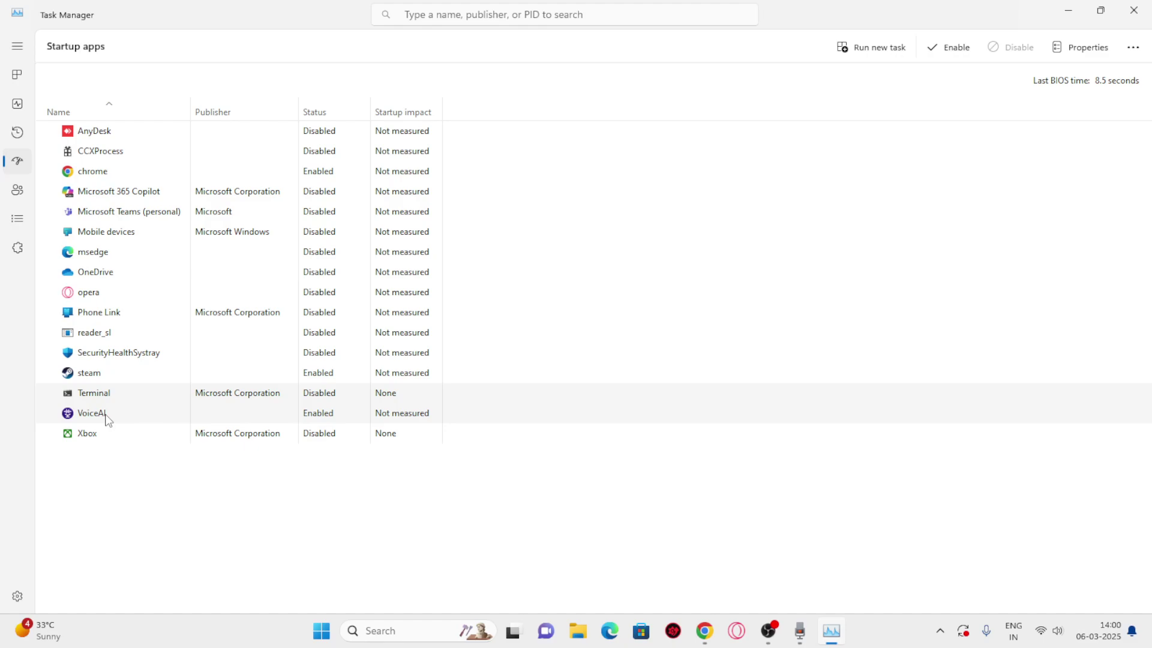
pyautogui.rightClick(103, 440)
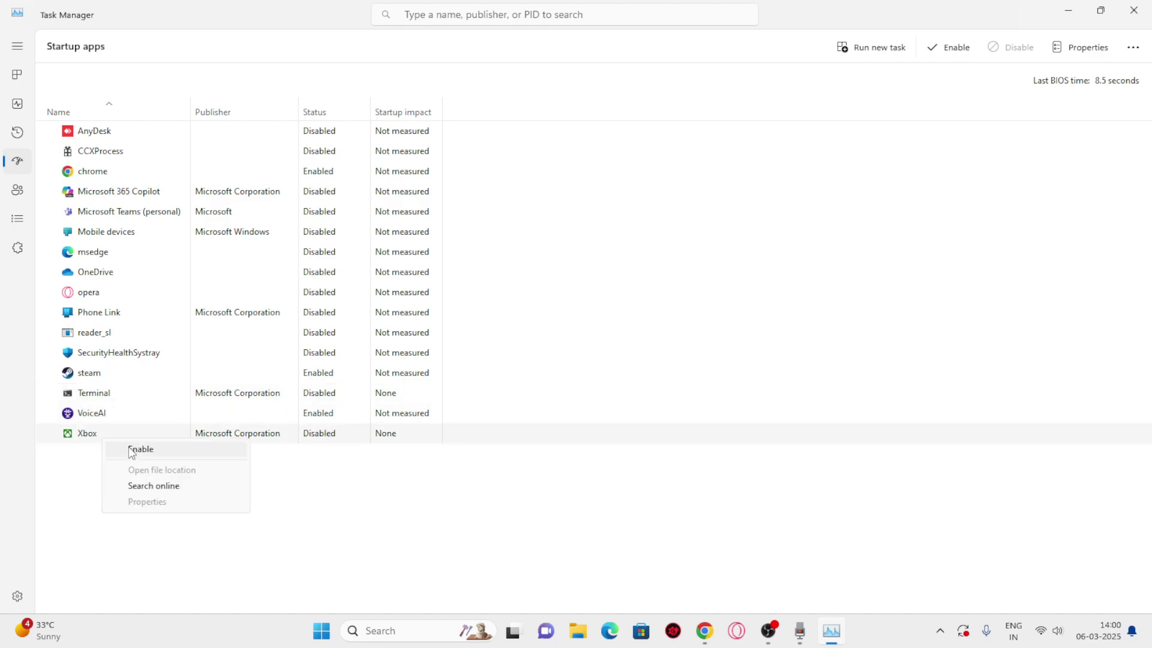
pyautogui.click(354, 501)
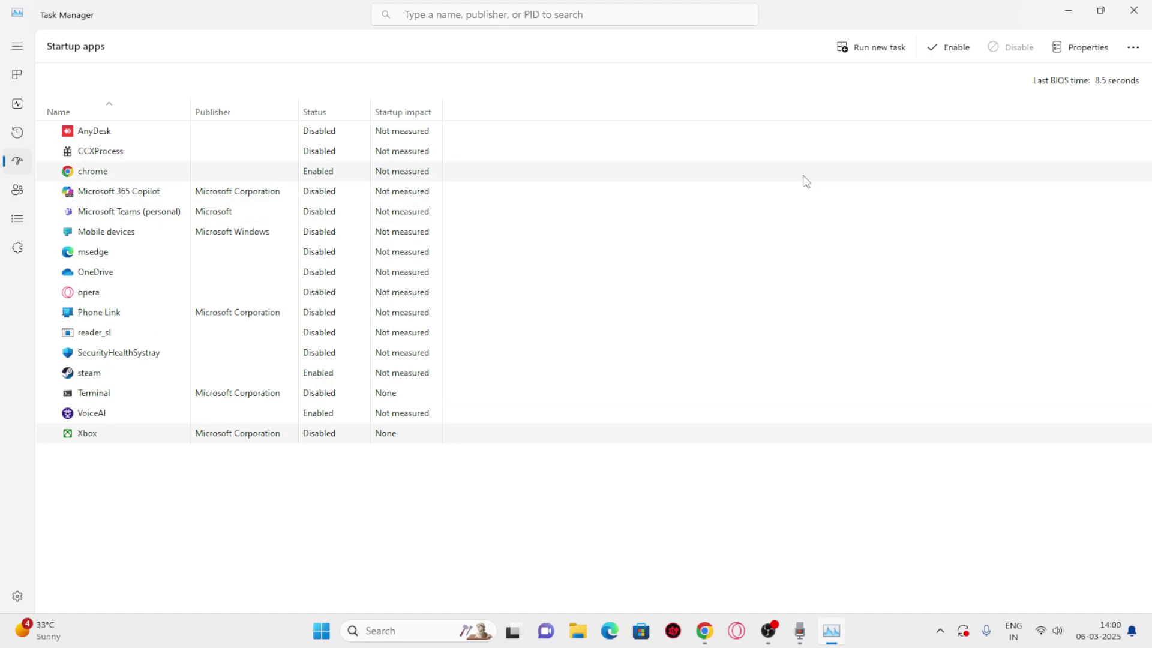
pyautogui.click(1133, 10)
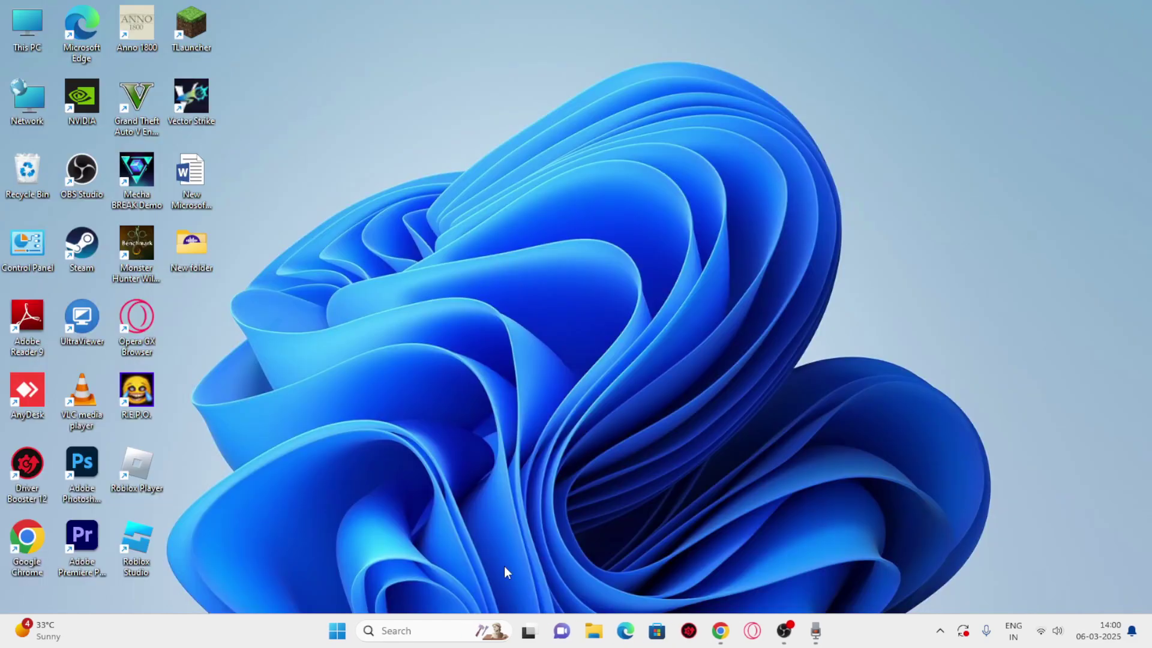
# Step: Search Windows for appwiz.cpl and open the Programs and Features control panel item
pyautogui.click(387, 632)
pyautogui.write('app')
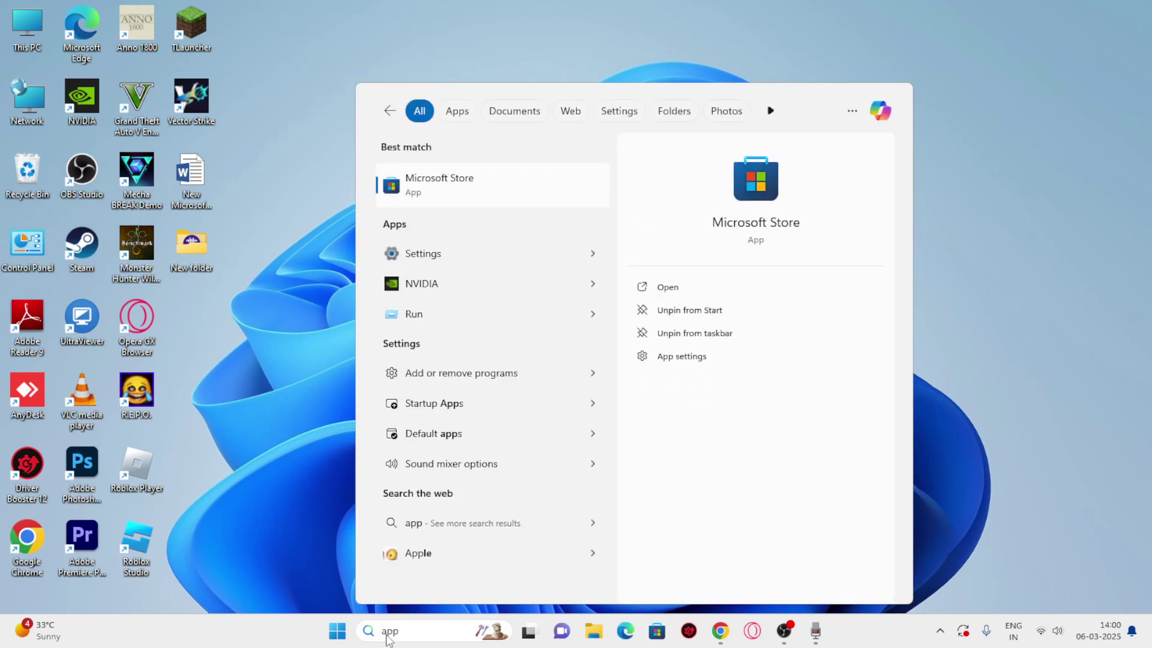
pyautogui.write('wiz.')
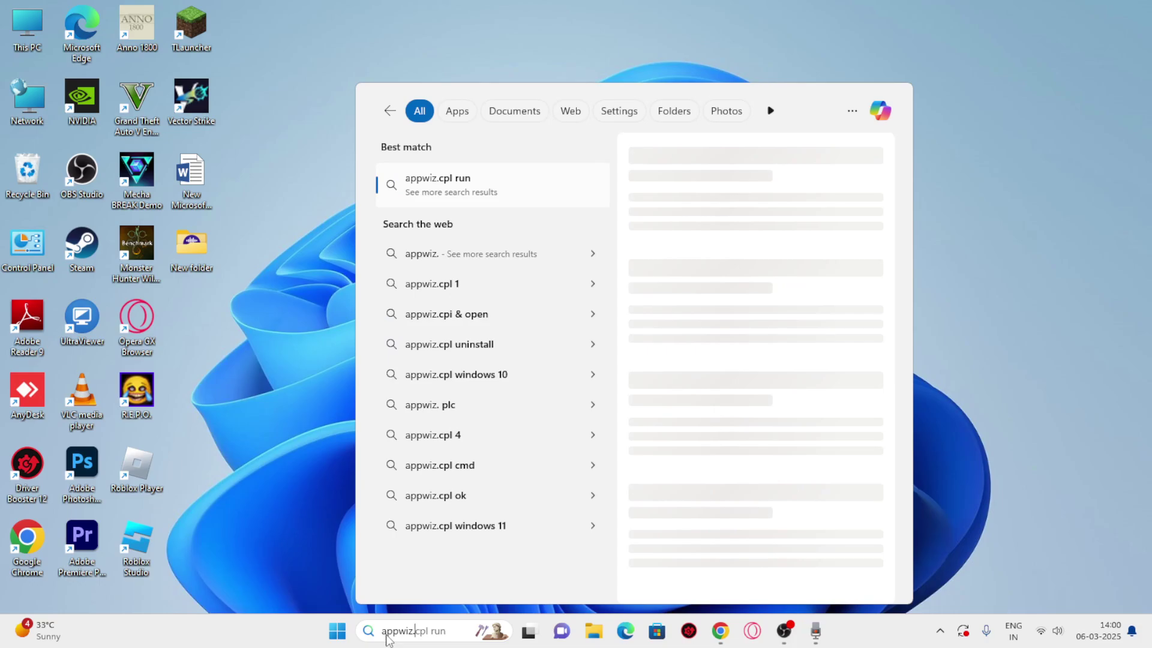
pyautogui.write('cpl')
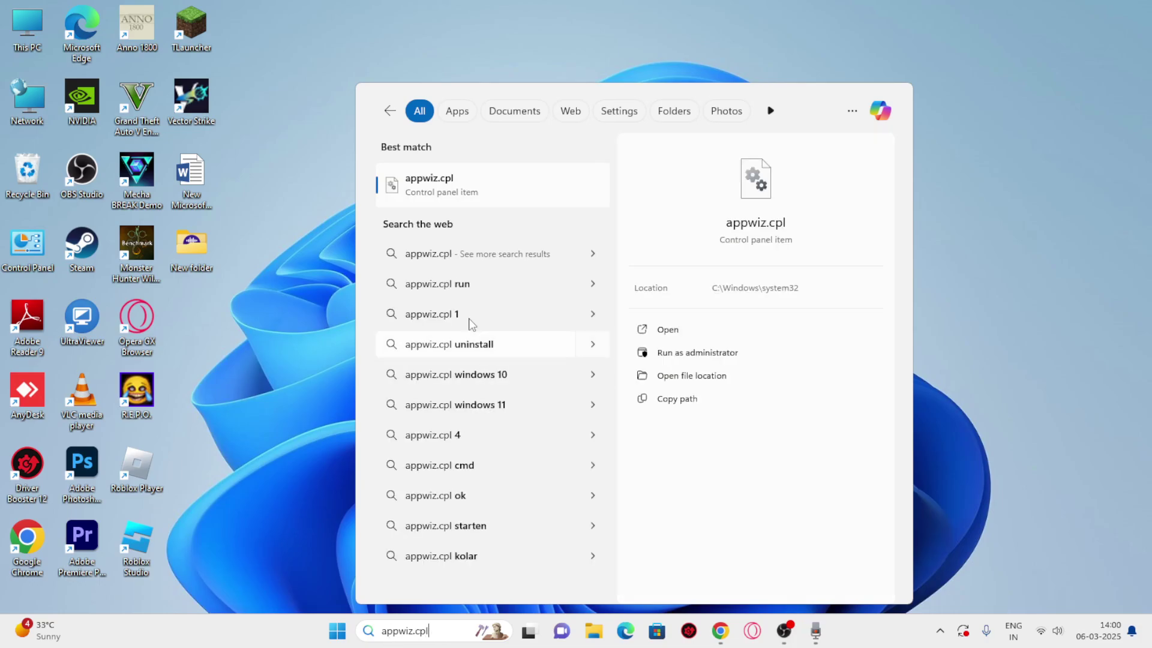
pyautogui.click(459, 190)
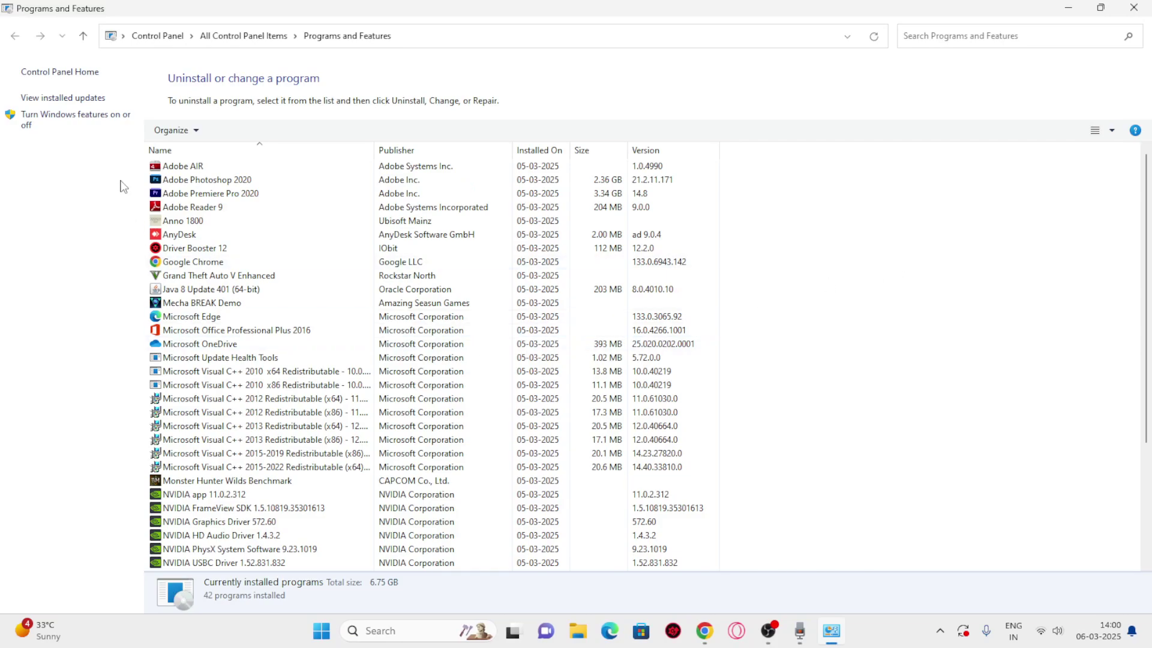
# Step: Review the installed programs and start uninstalling AnyDesk
pyautogui.scroll(-4, 752, 340)
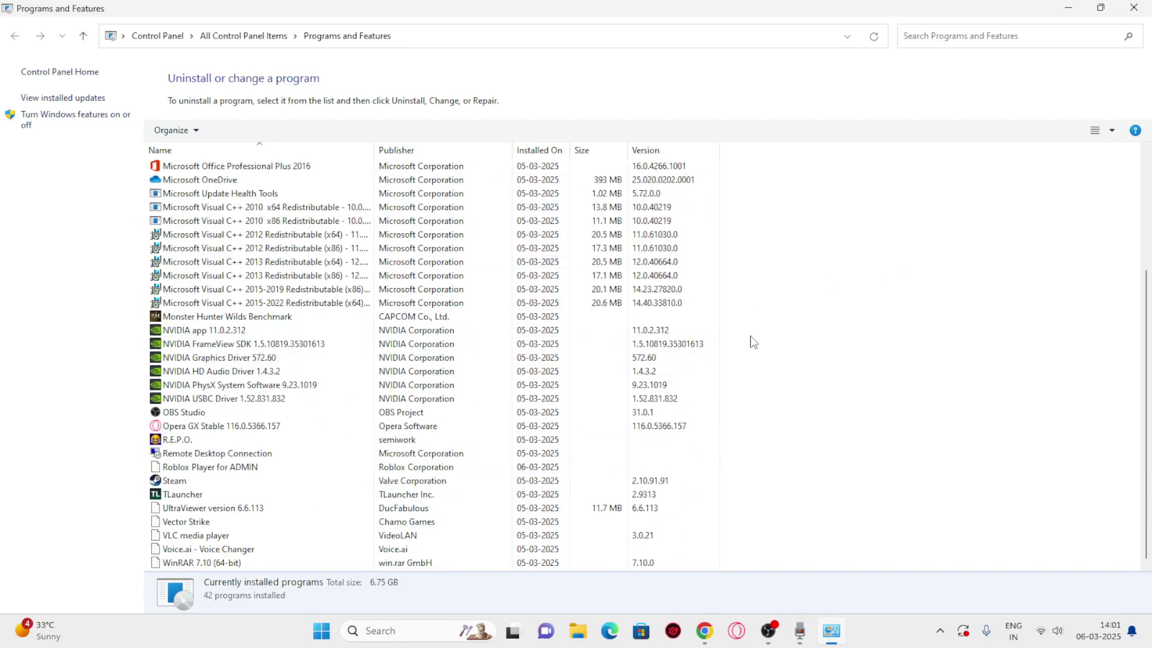
pyautogui.scroll(4, 752, 340)
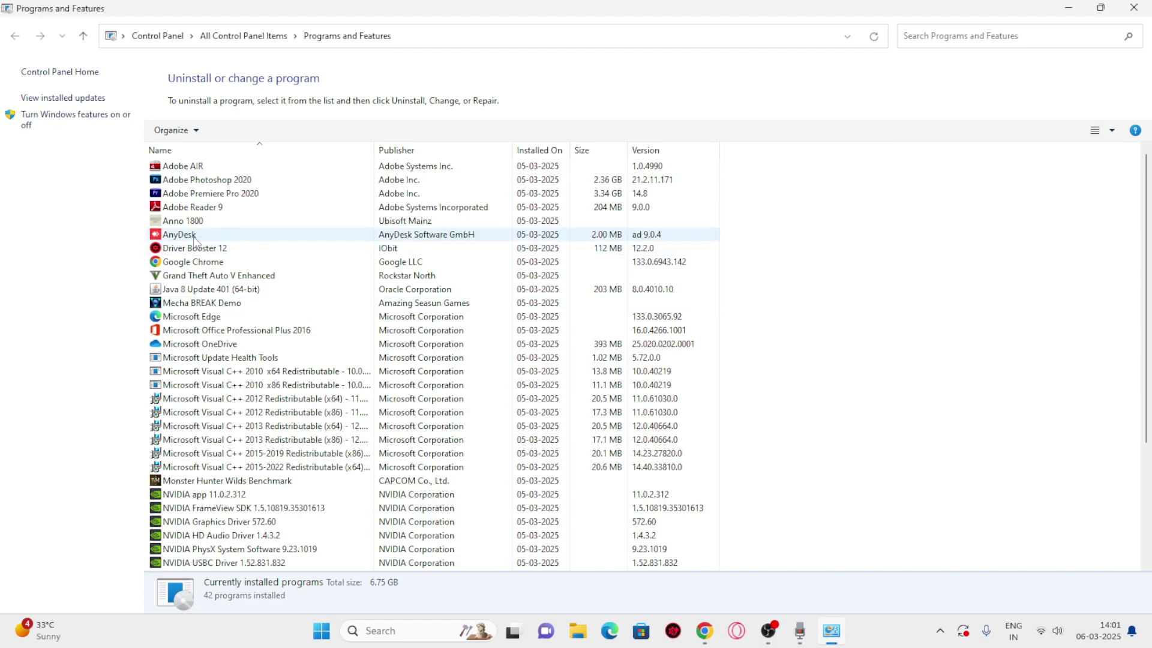
pyautogui.rightClick(226, 238)
pyautogui.click(233, 249)
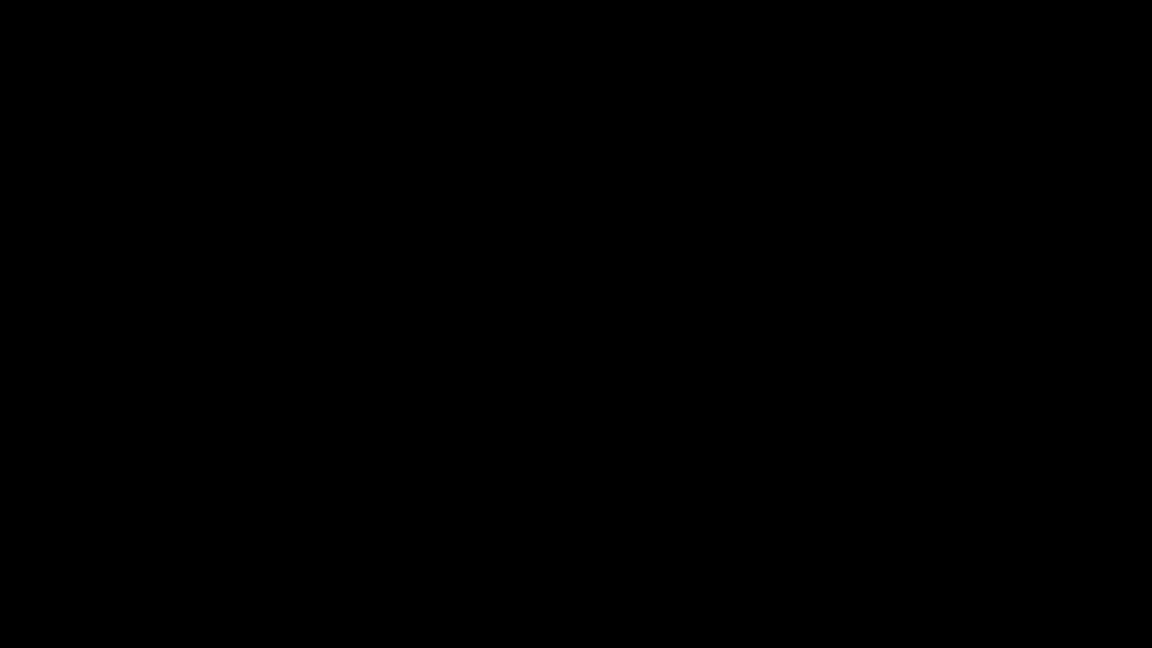